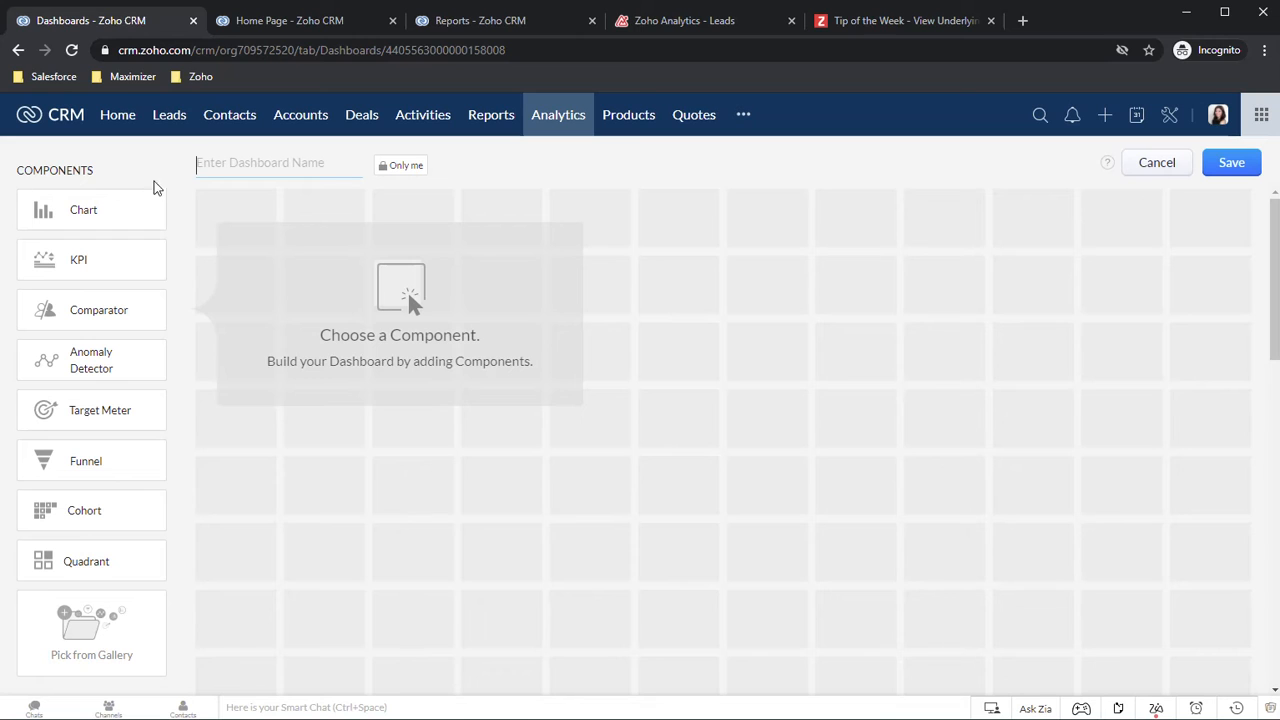
- Name the new dashboard "Leads - even more" and save it without any components
type("Leads")
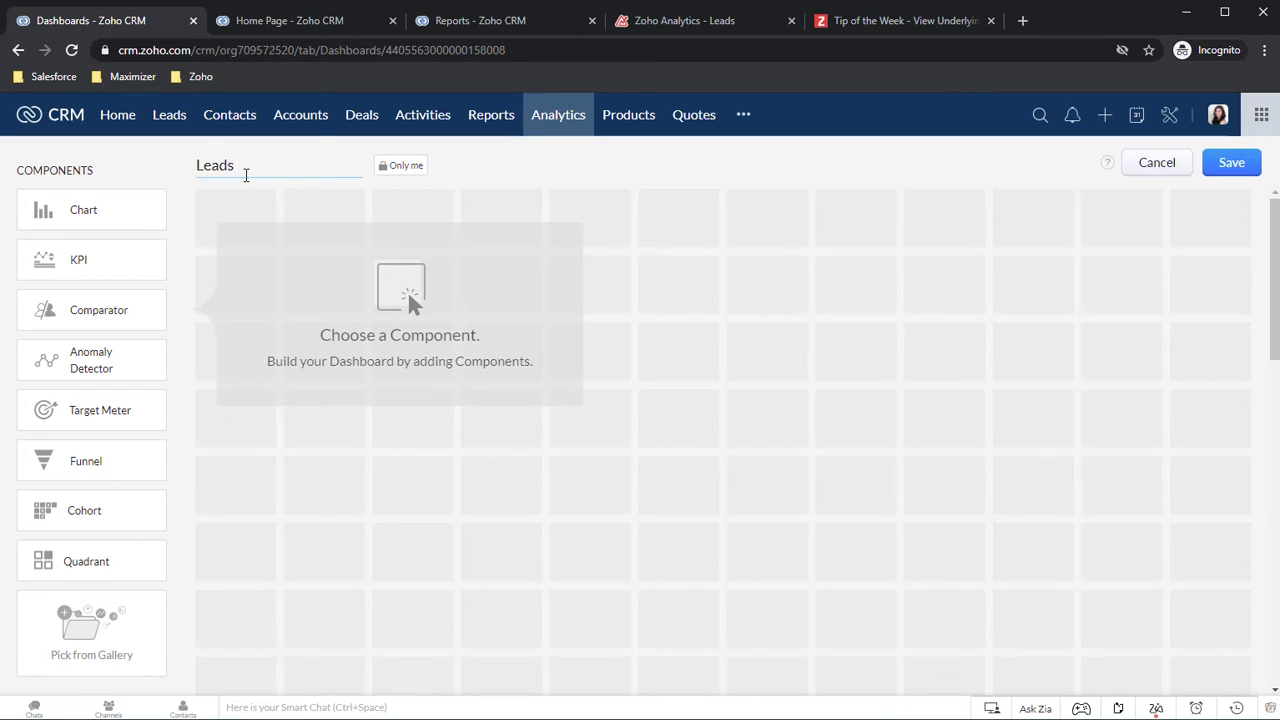
type(" - even more")
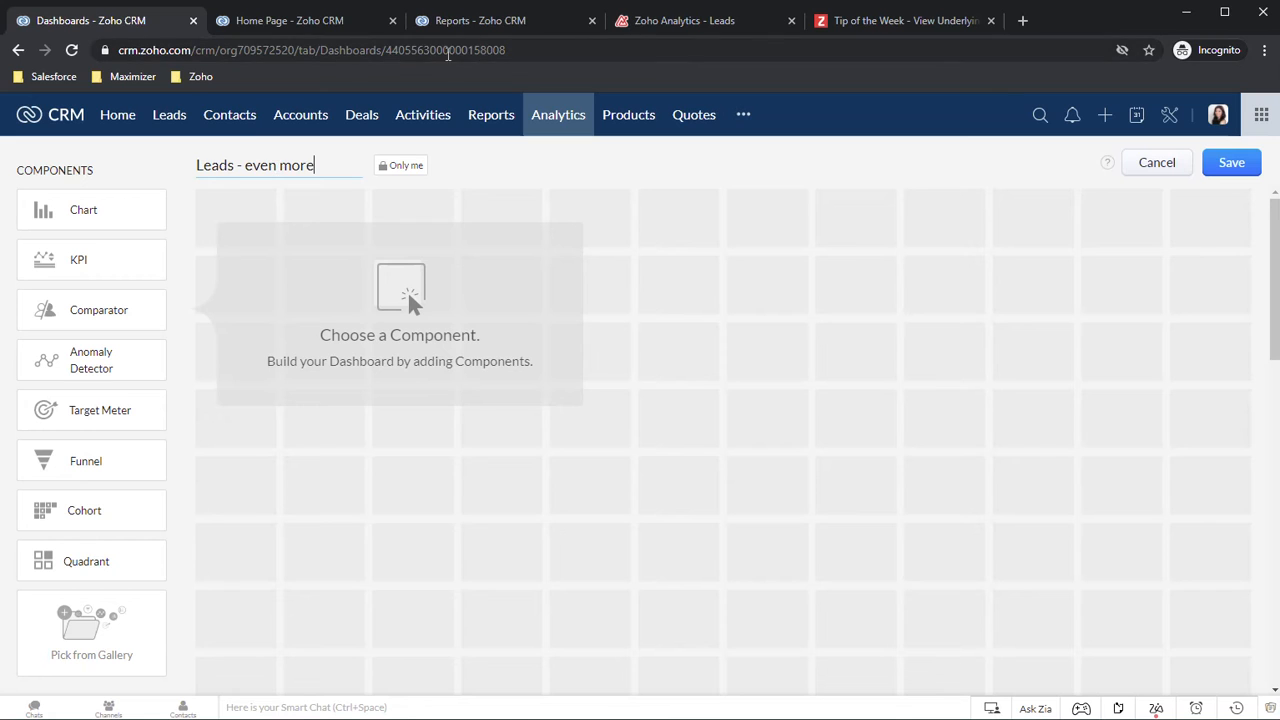
left_click(1222, 164)
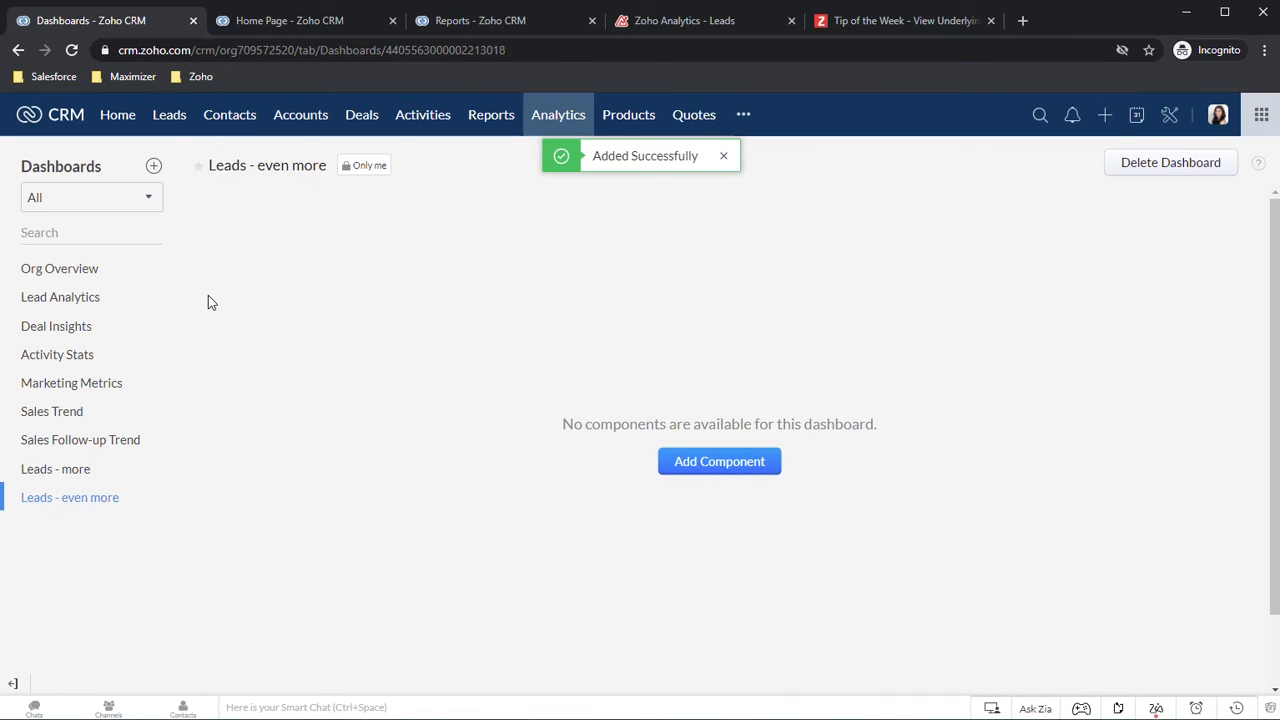
- Add a quick chart component to the dashboard and name it "Leads in Progress"
left_click(722, 468)
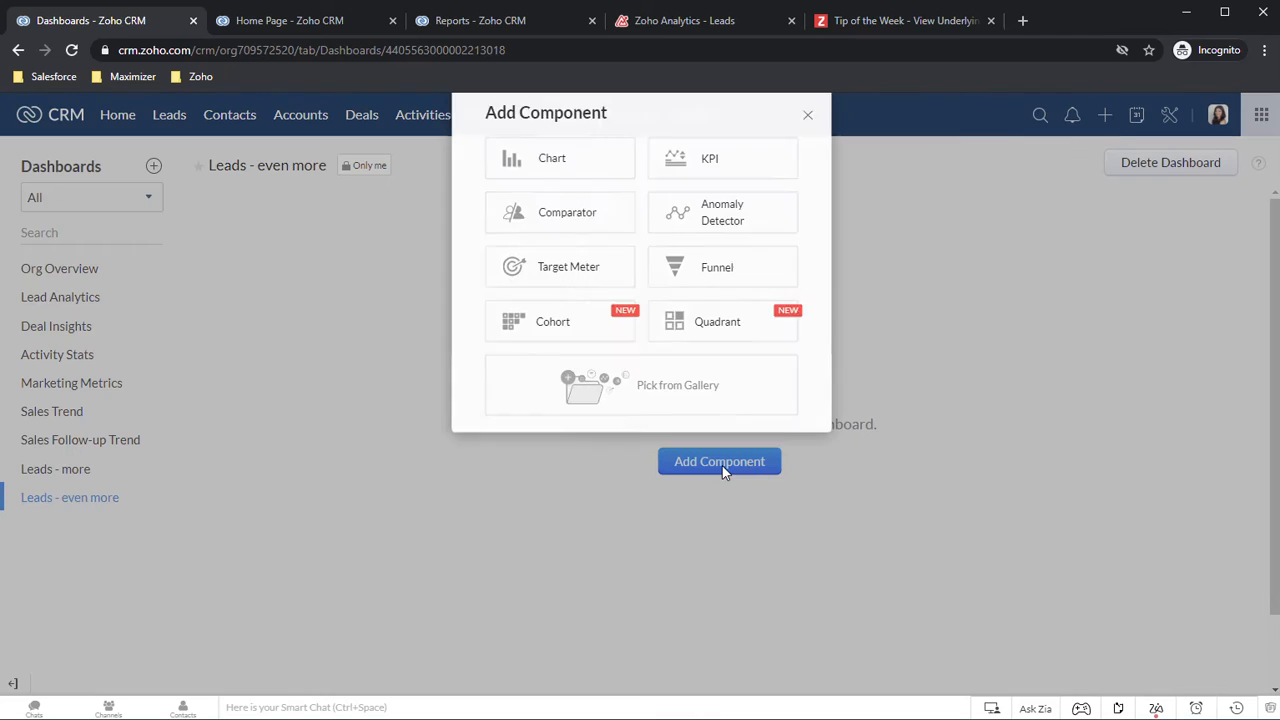
left_click(545, 179)
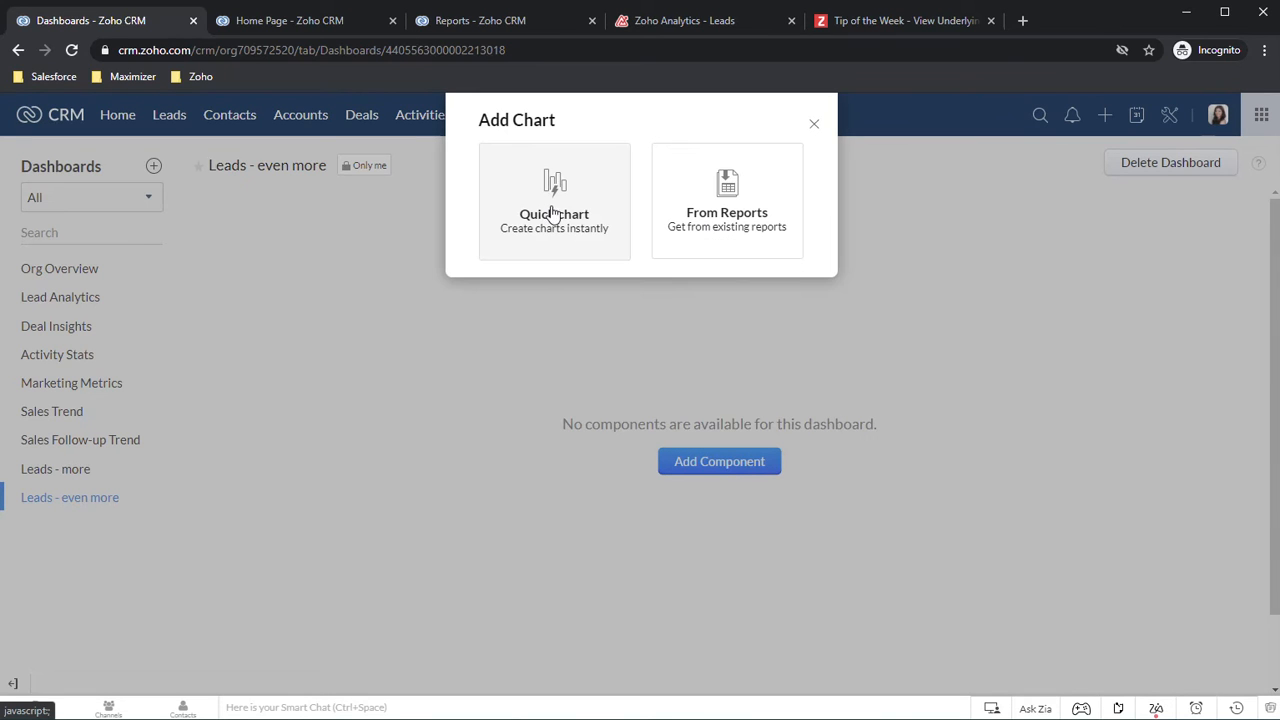
left_click(554, 218)
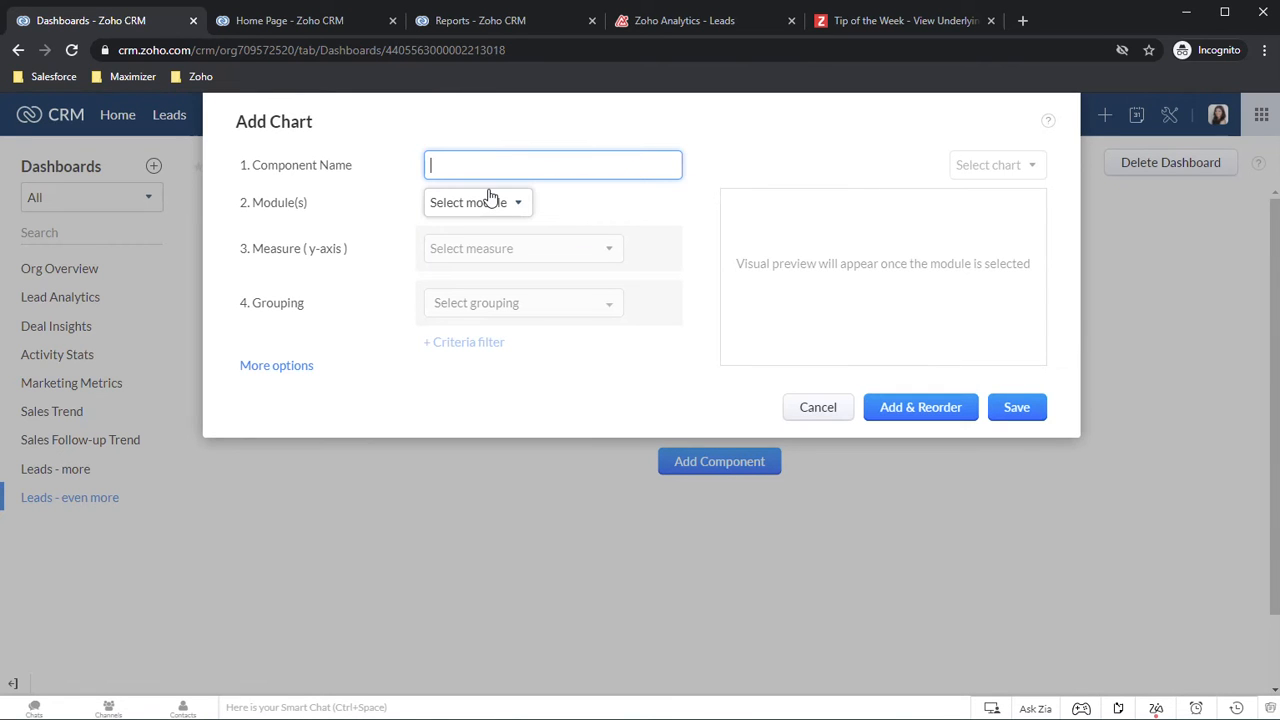
type("Le")
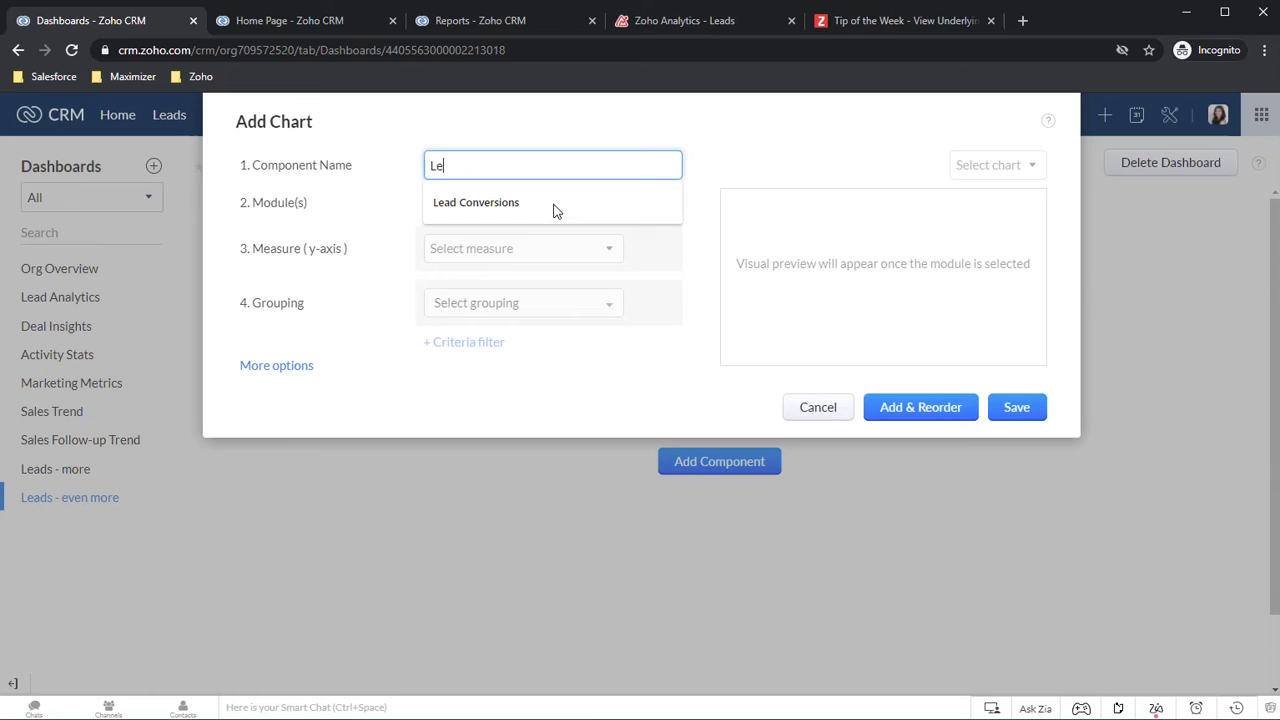
type("ds")
key("BackSpace")
type("ads")
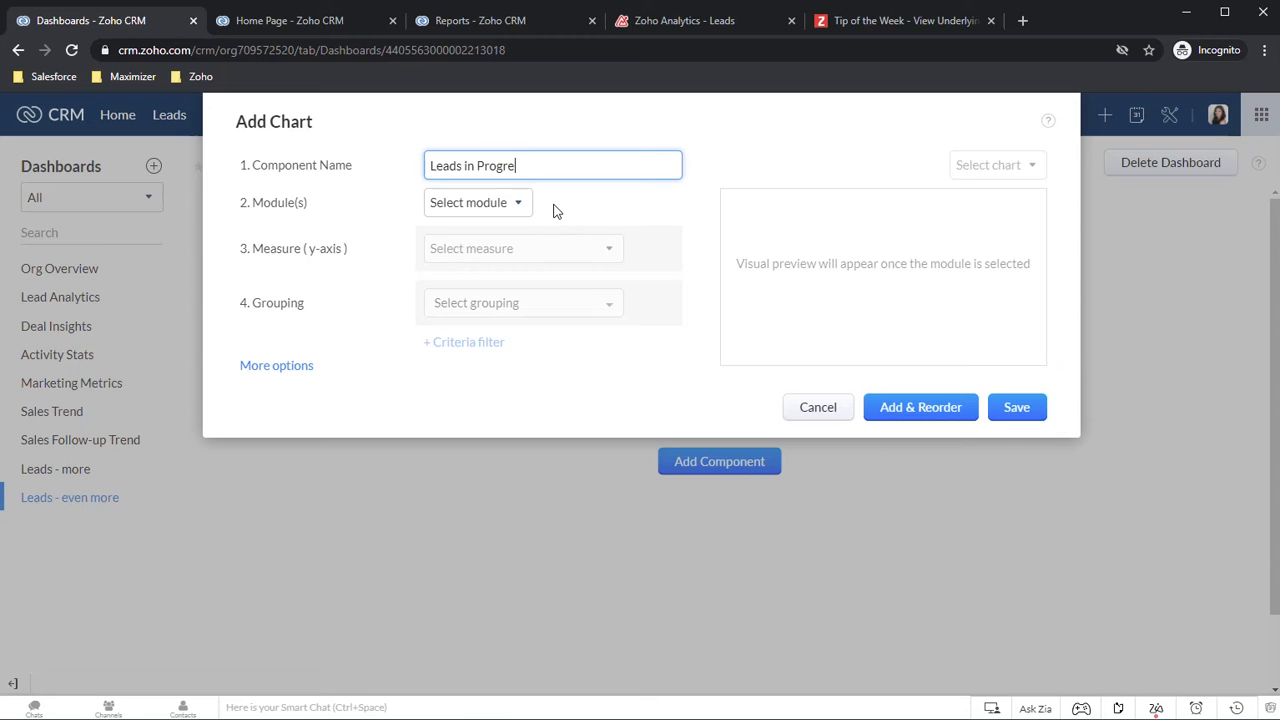
- Base the chart on the Leads module and group it by Lead Status
left_click(437, 204)
left_click(456, 288)
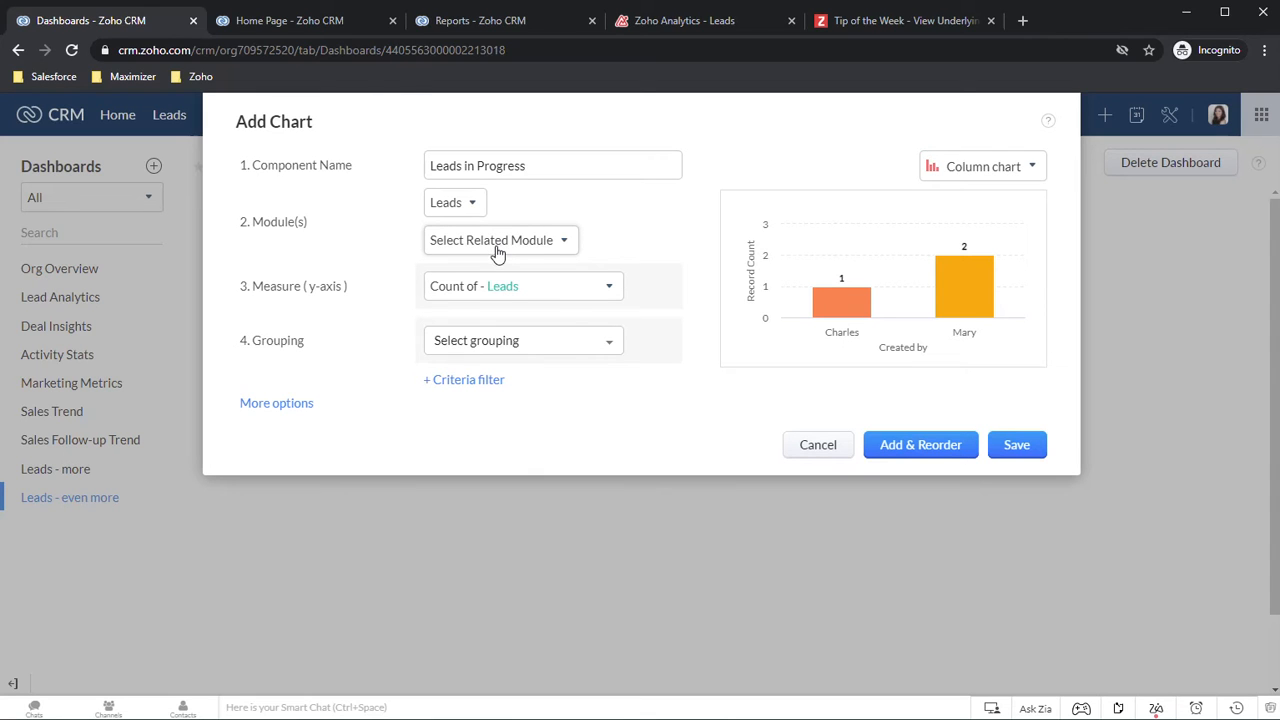
left_click(485, 347)
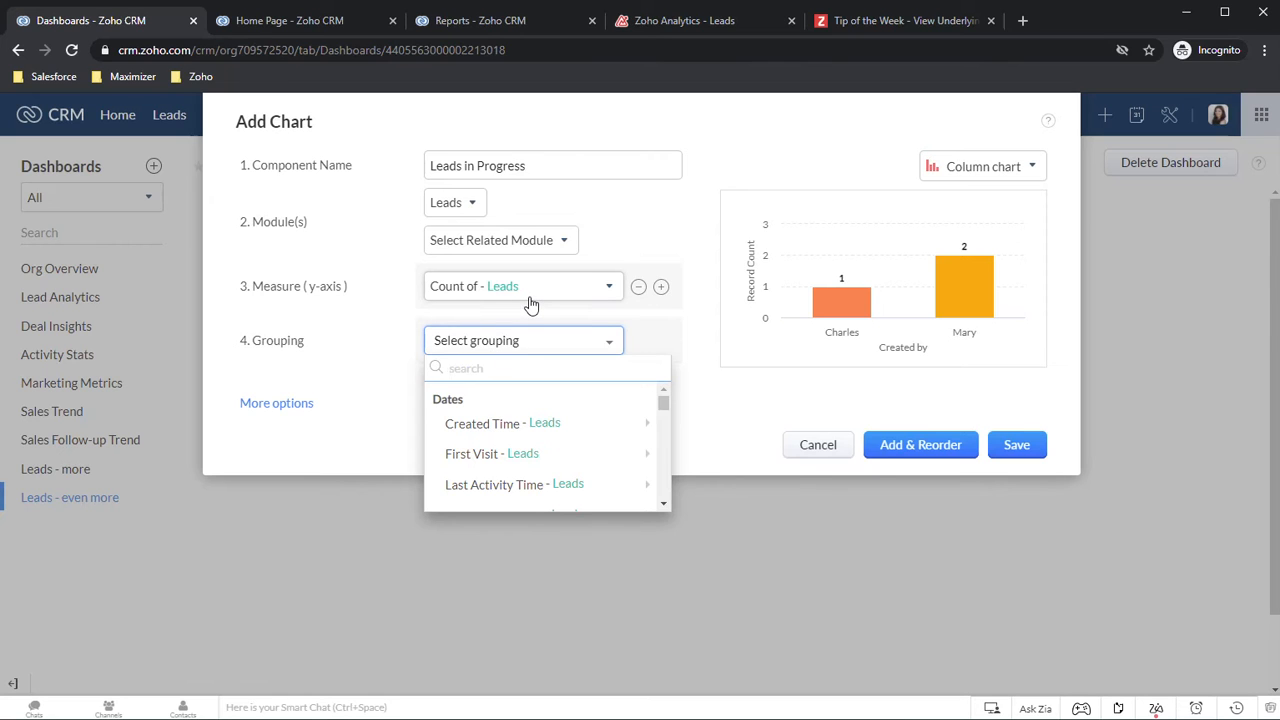
type("statu")
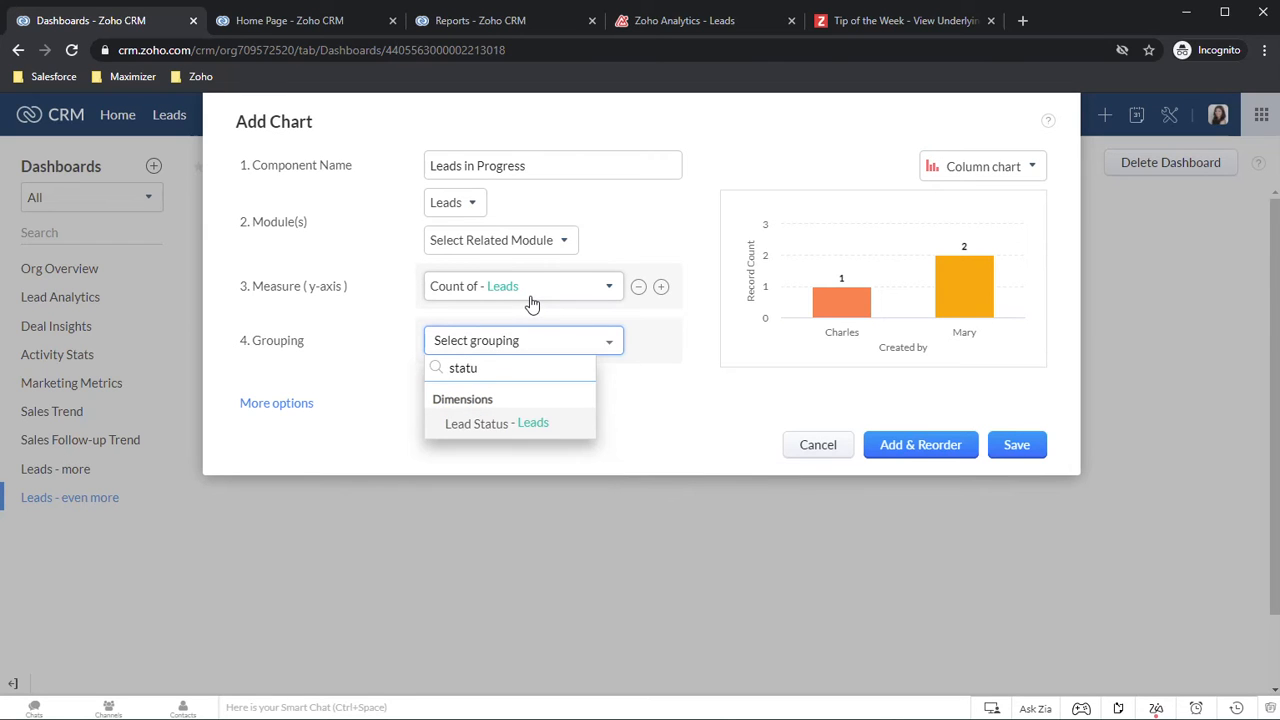
left_click(508, 423)
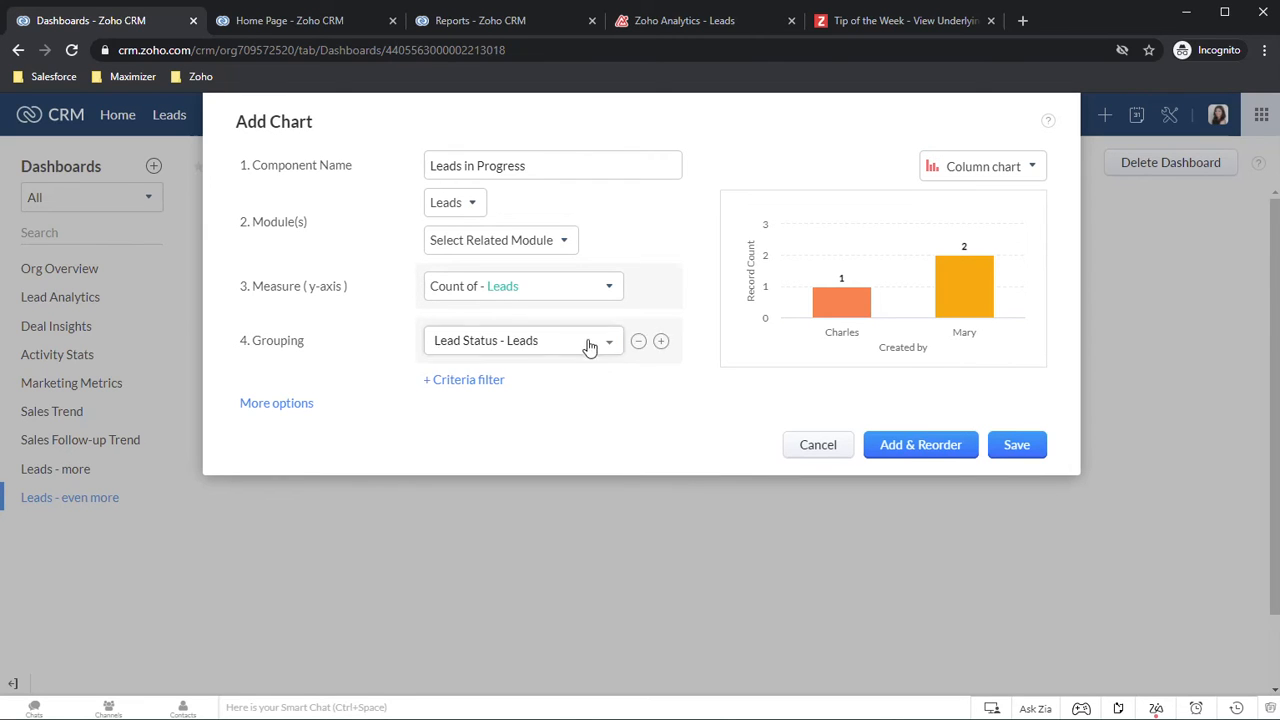
- Add a criteria filter to the chart on the Lead Status field with the operator "is"
left_click(463, 381)
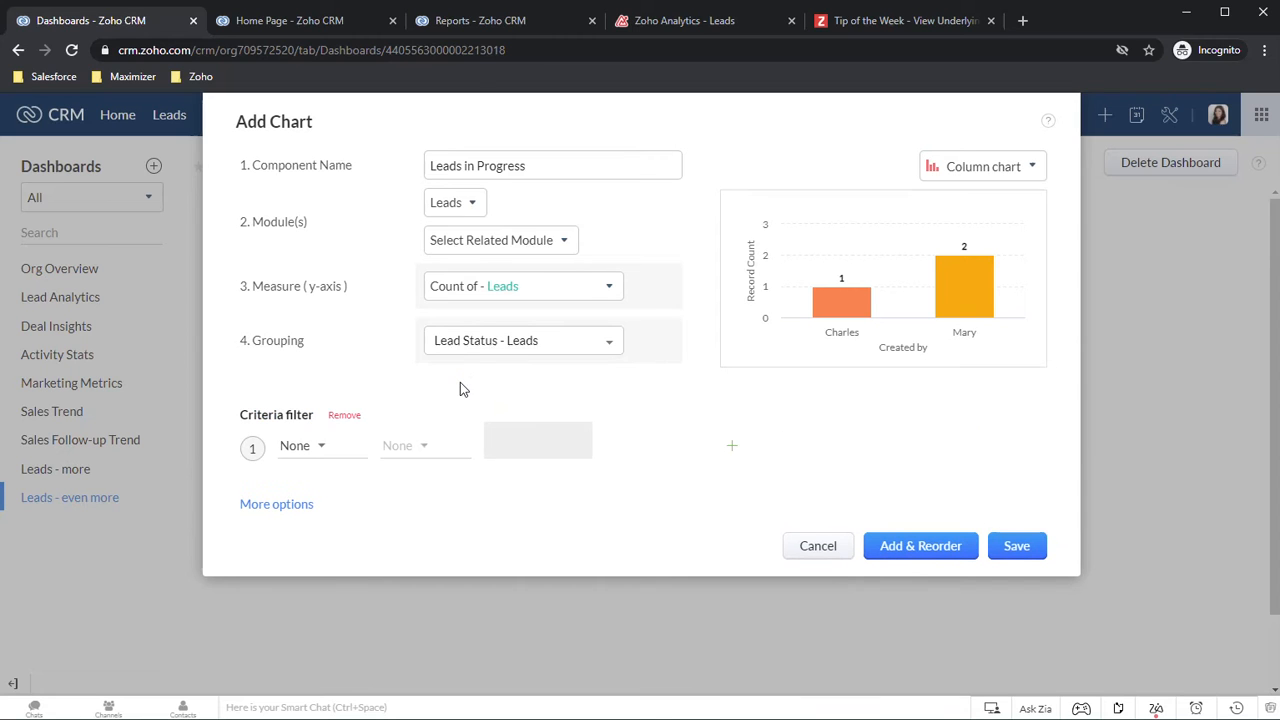
left_click(308, 447)
type("lead")
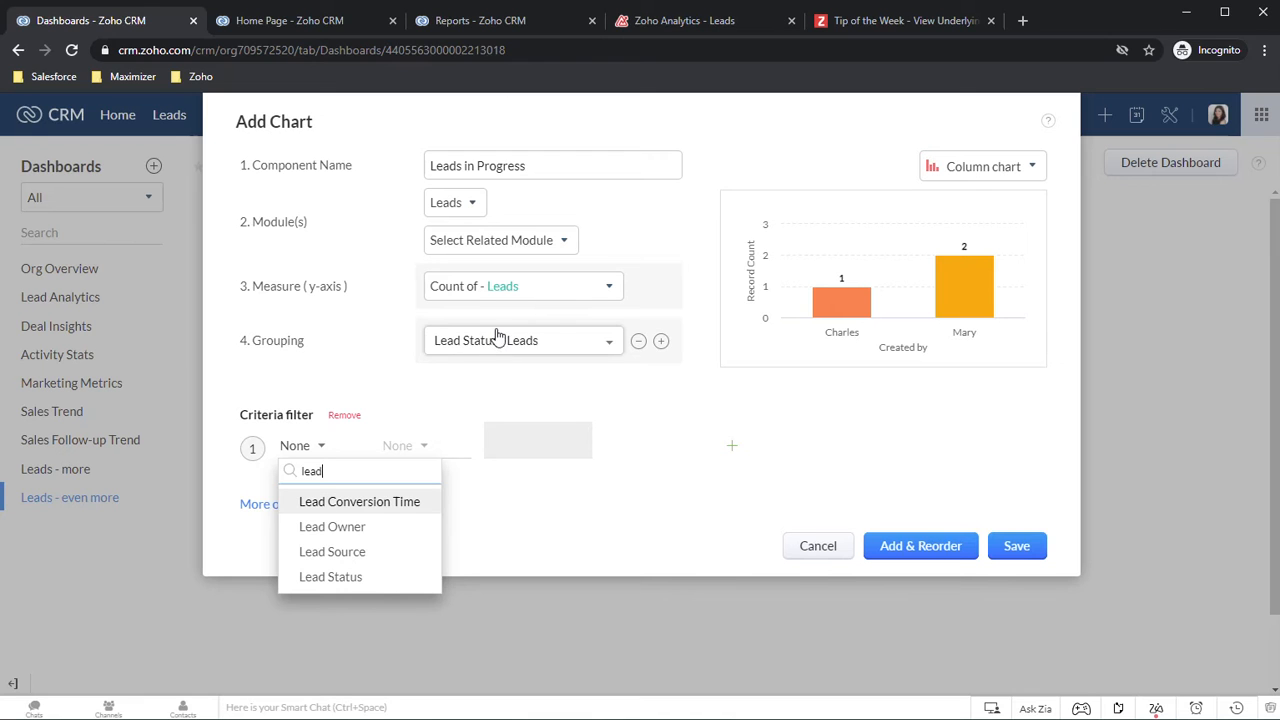
left_click(338, 578)
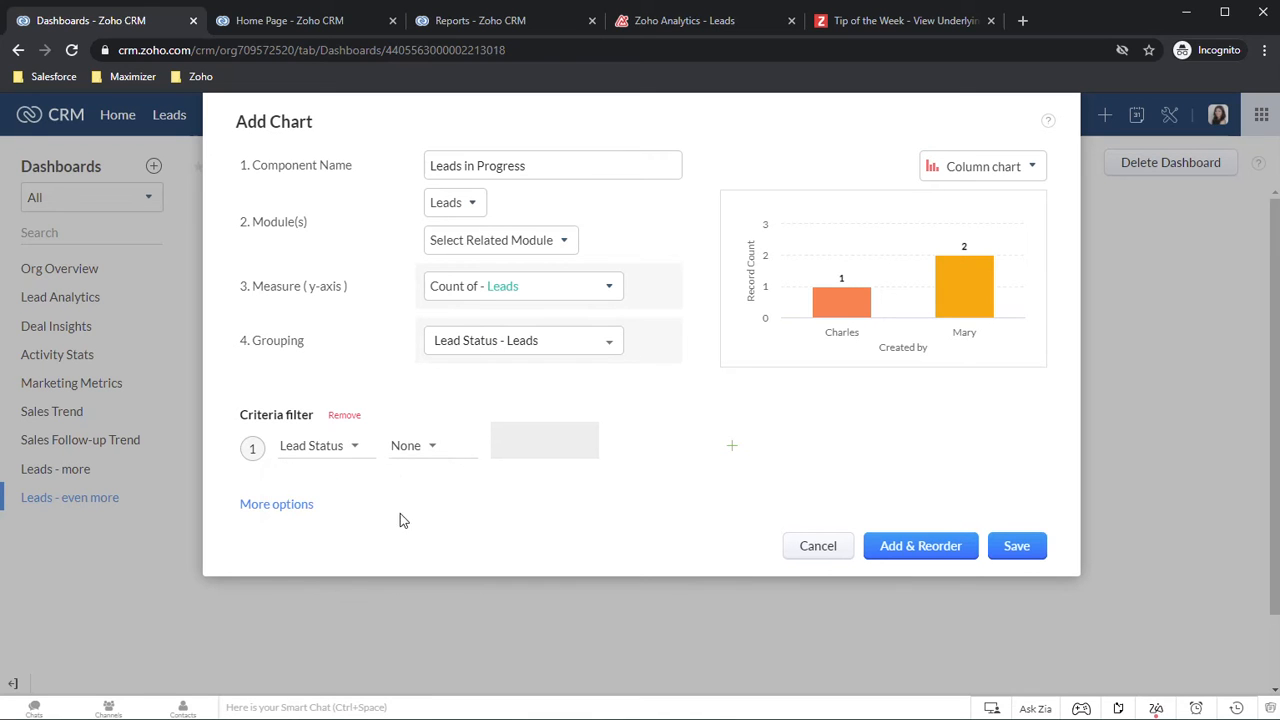
left_click(405, 447)
left_click(414, 503)
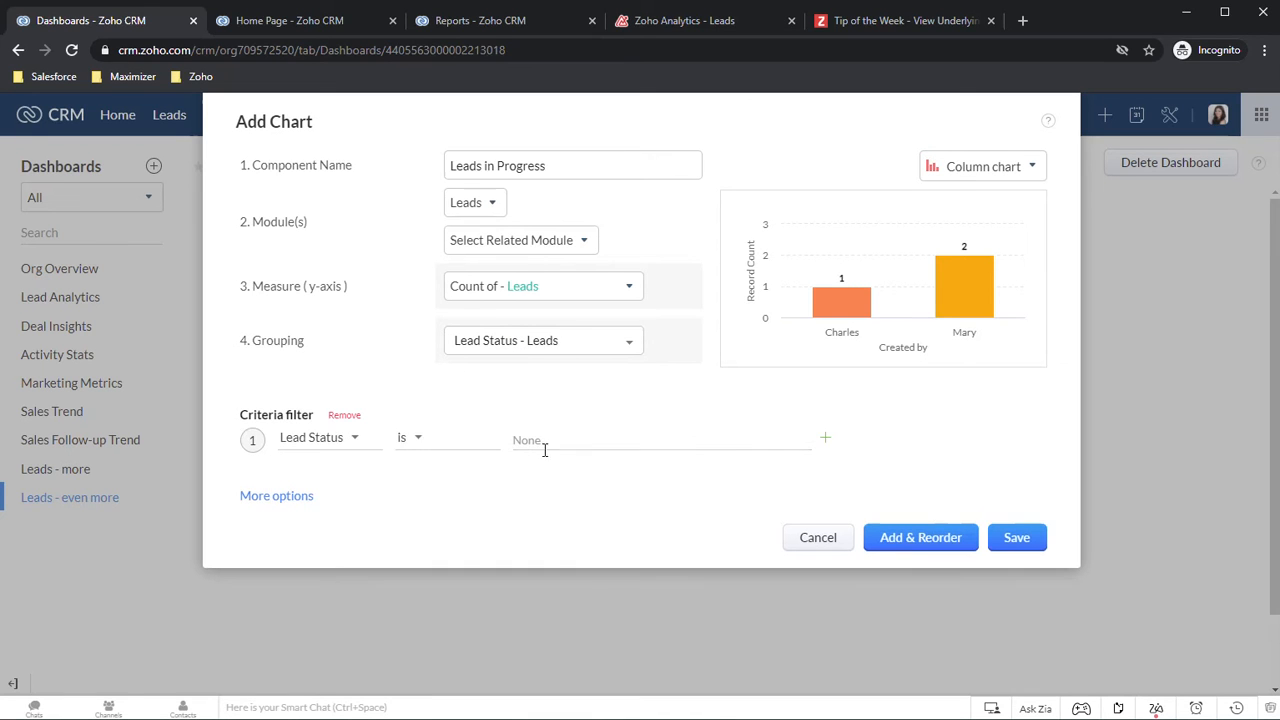
- Set the filter's statuses to Attempted to Contact, Contact in Future, Contacted and Pre Qualified, and save the chart
left_click(550, 444)
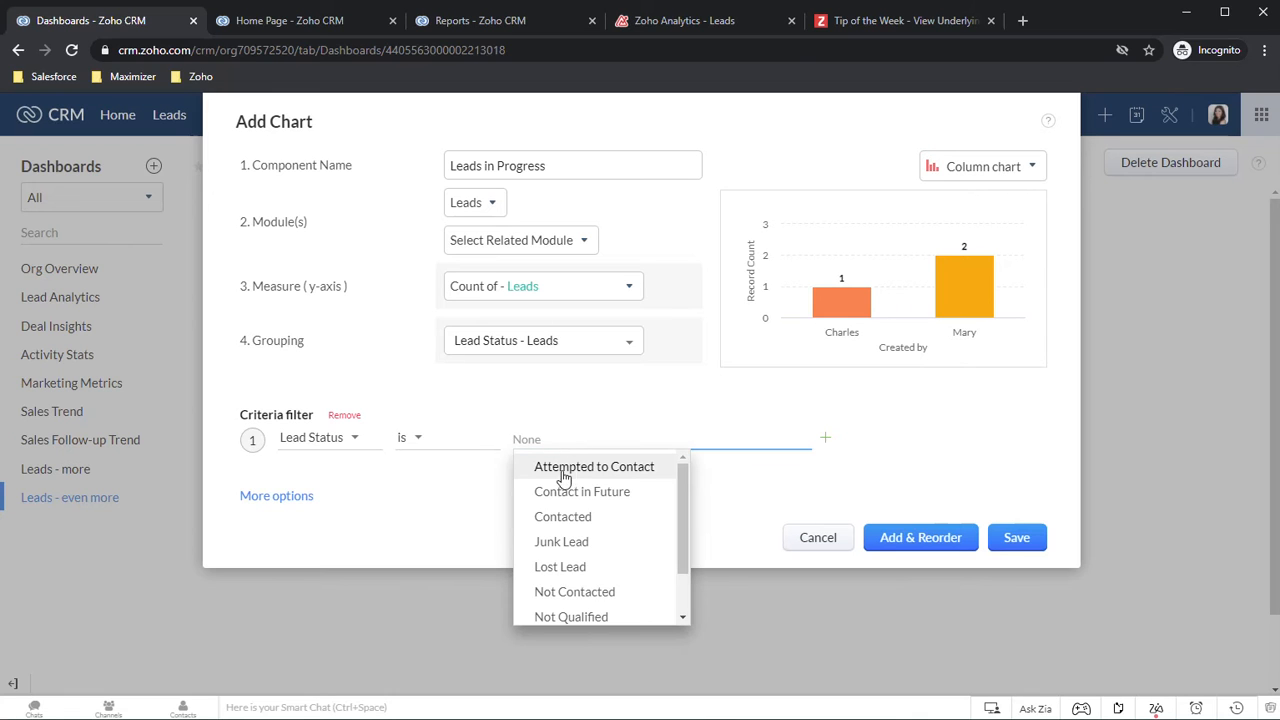
left_click(562, 470)
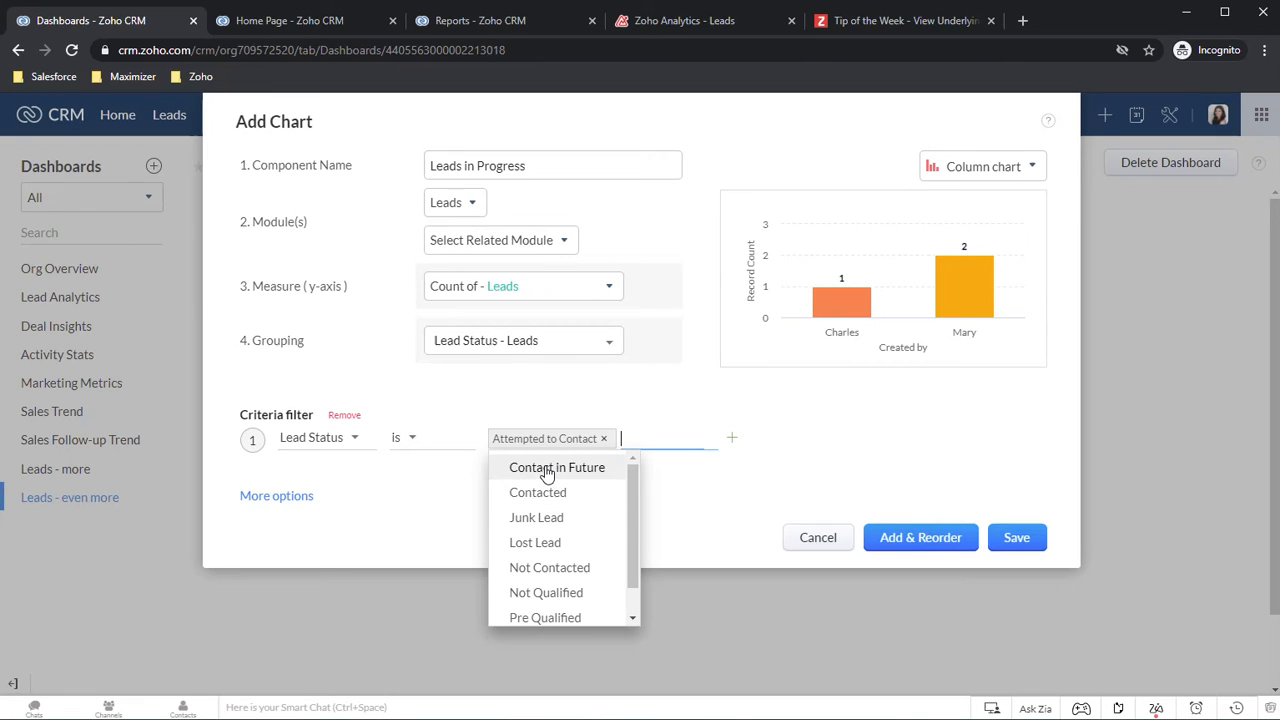
left_click(543, 472)
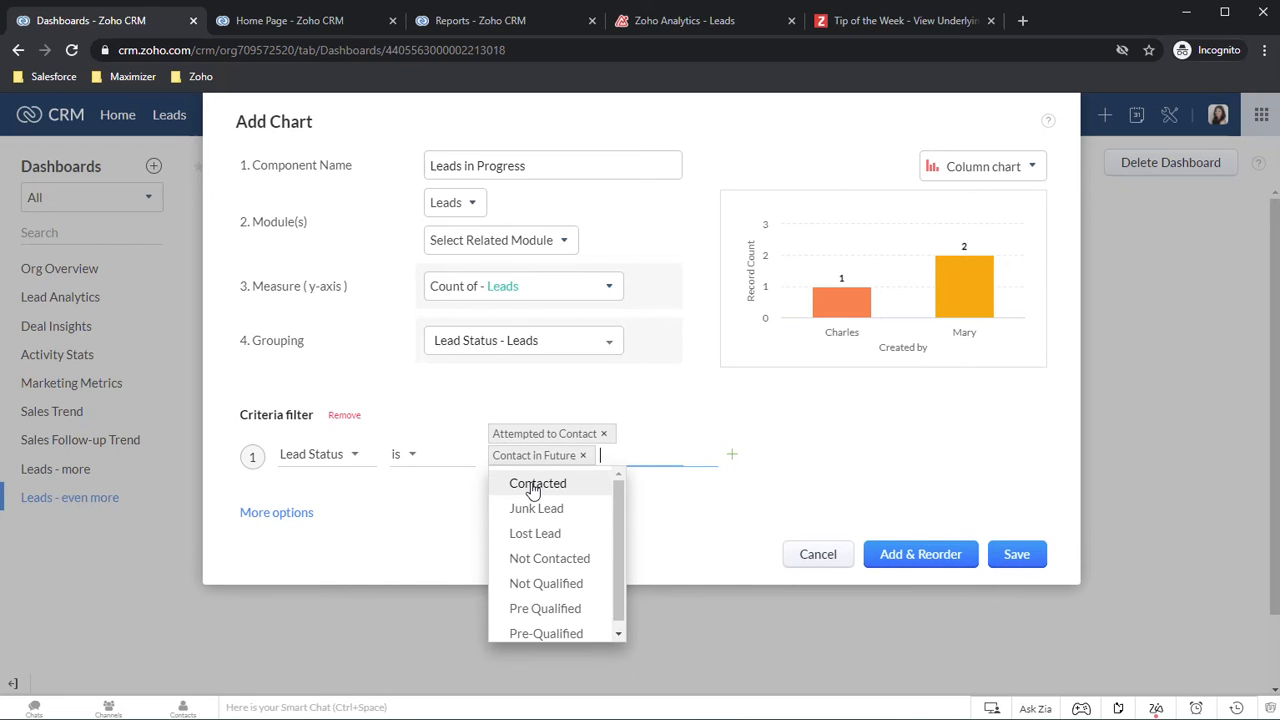
left_click(535, 484)
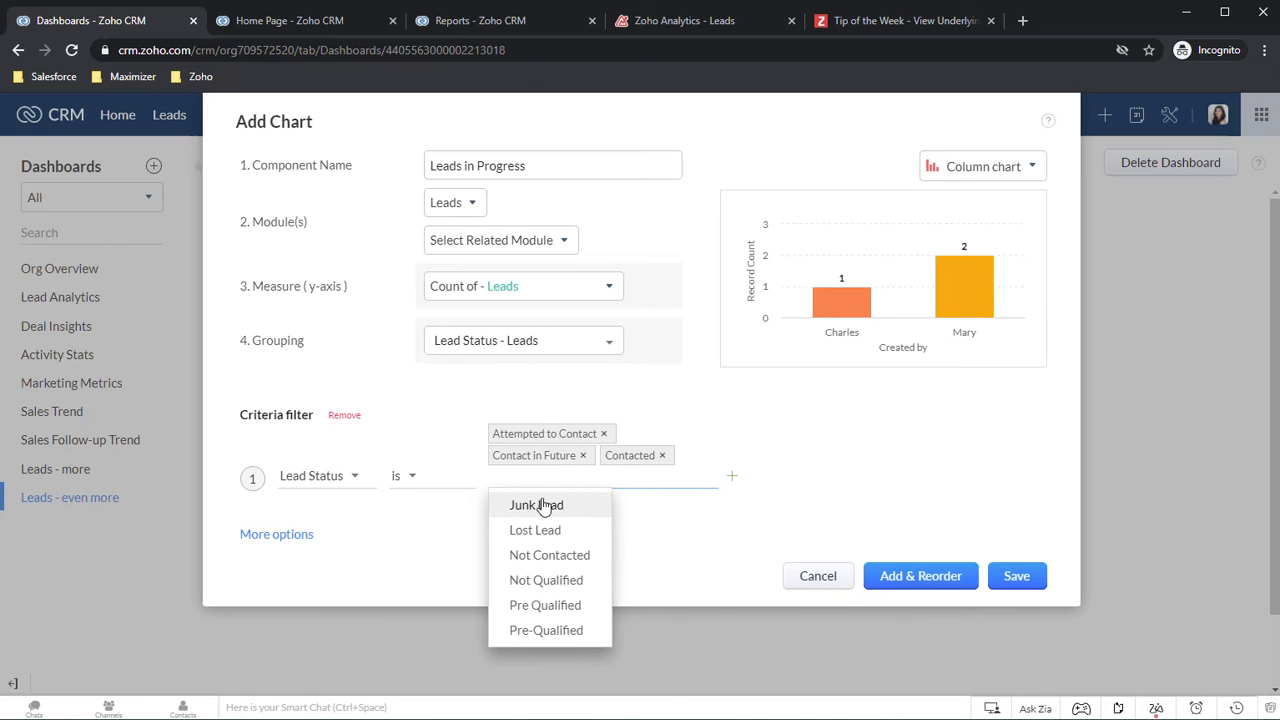
left_click(540, 557)
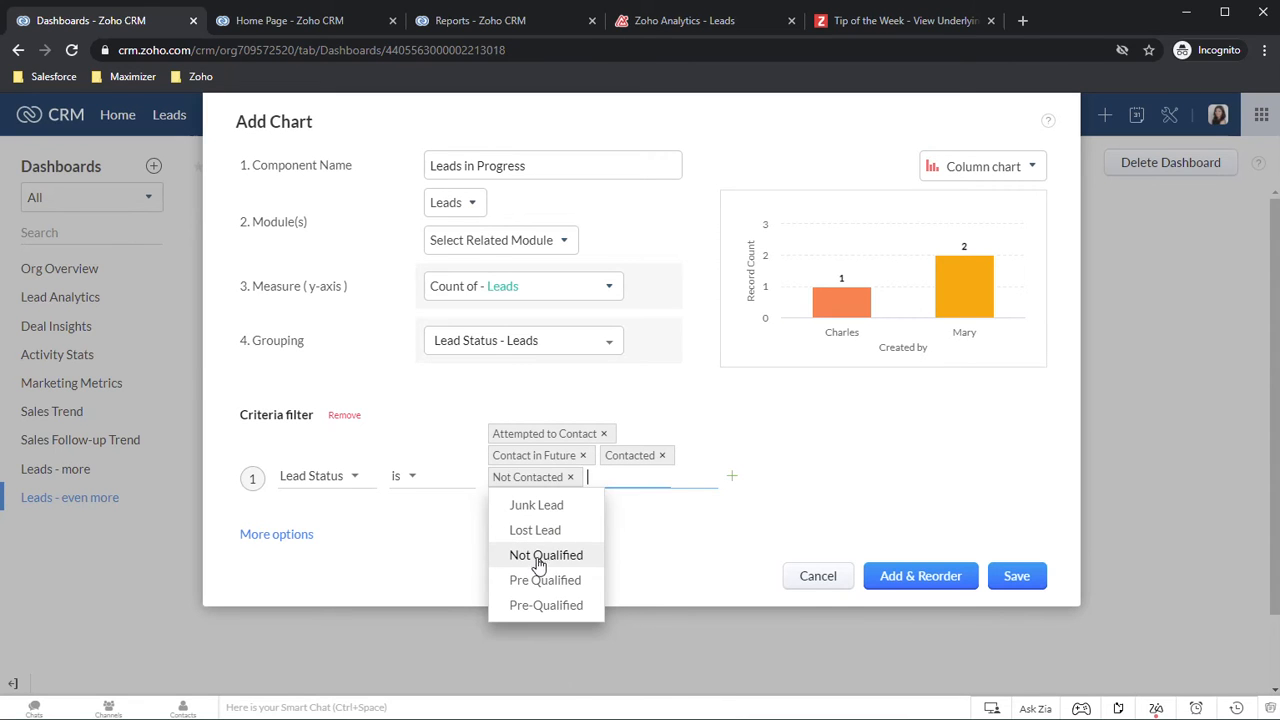
left_click(570, 477)
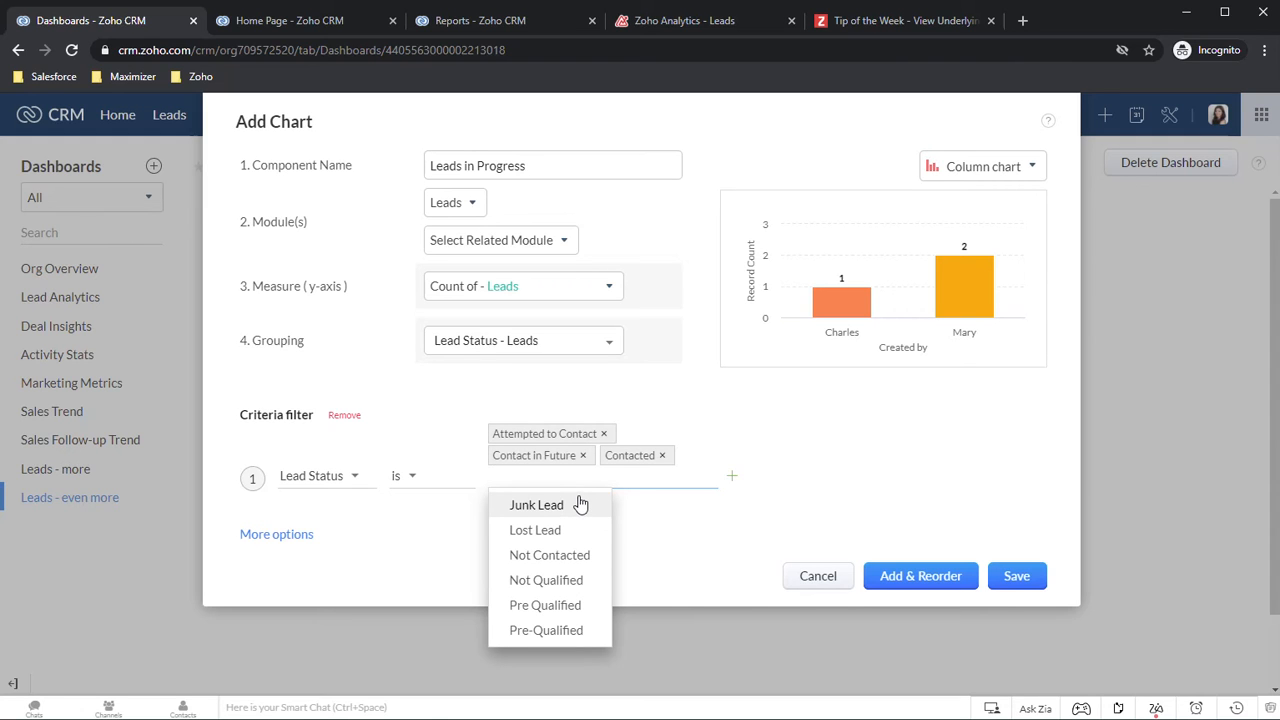
left_click(541, 609)
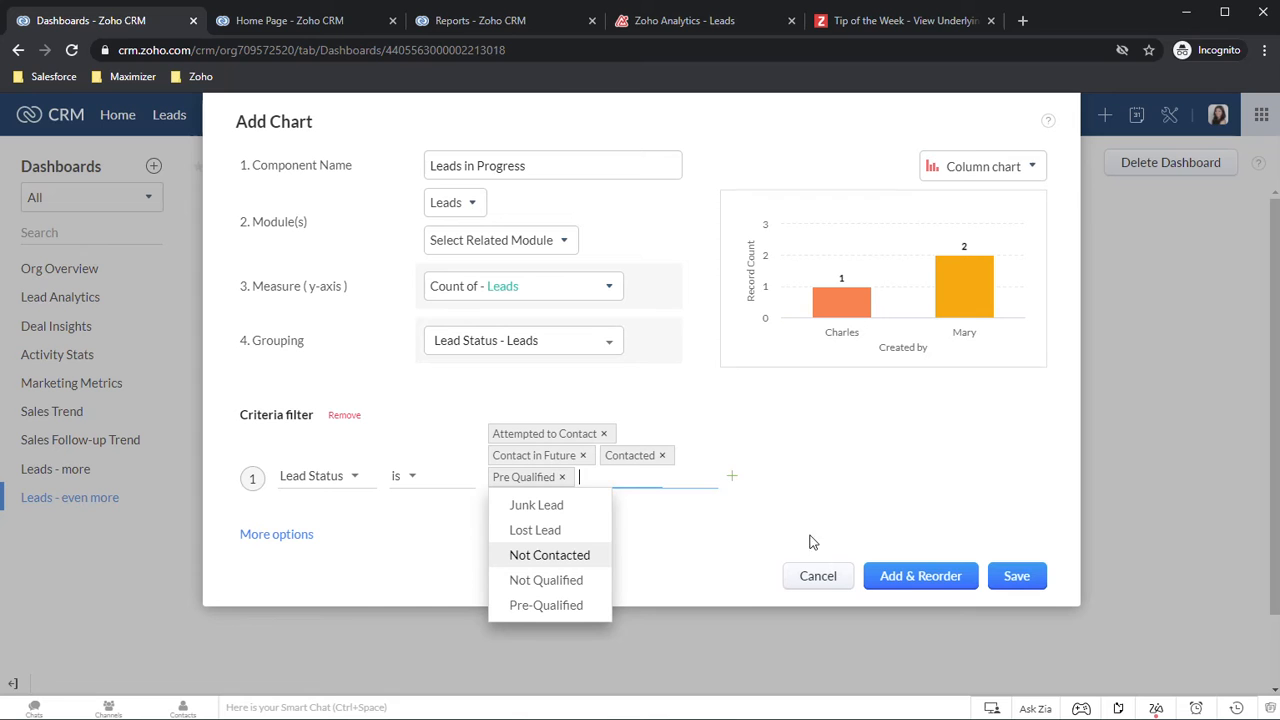
left_click(1015, 580)
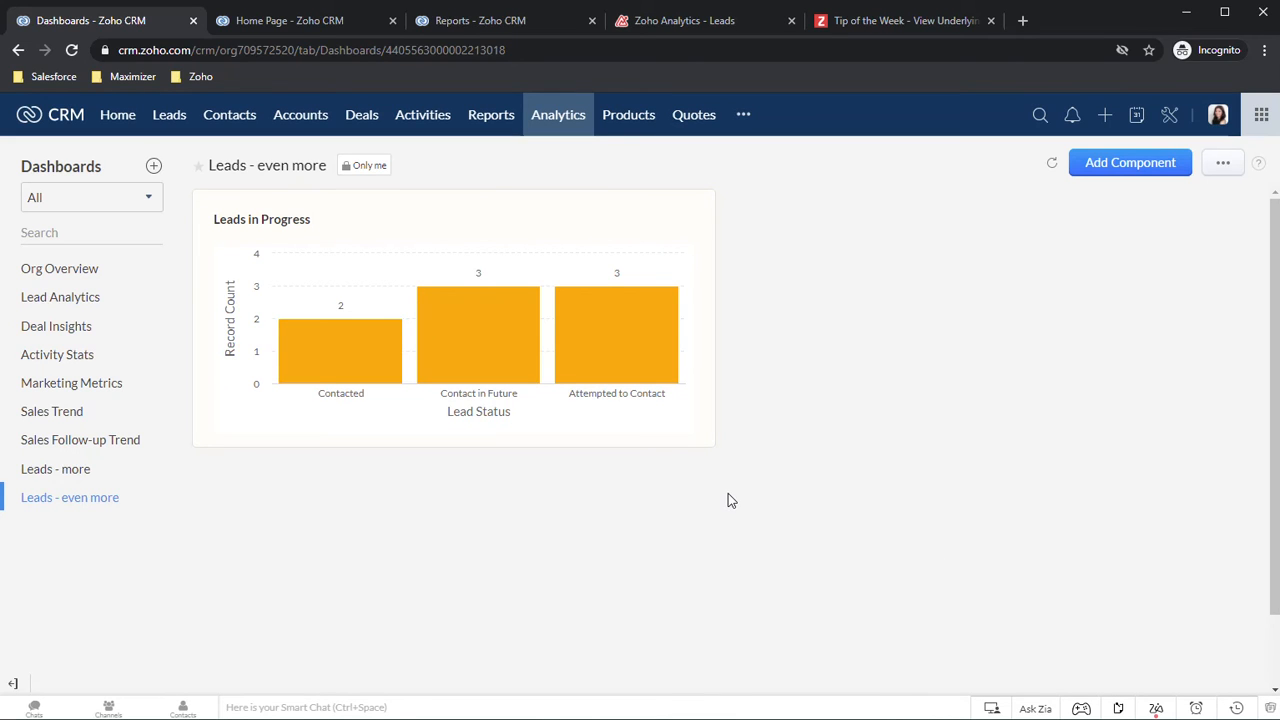
- Edit the Leads in Progress chart to enable sorting by Label Ascending, and save it
mouse_move(682, 236)
left_click(691, 218)
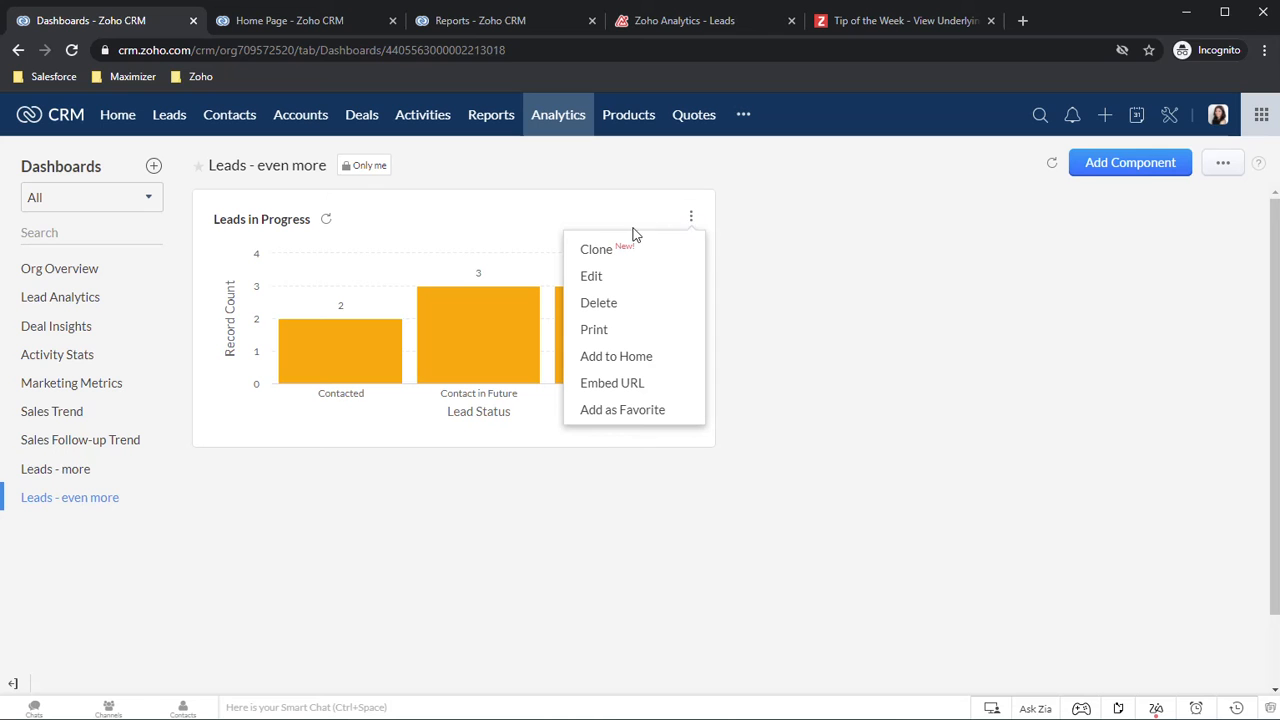
left_click(603, 276)
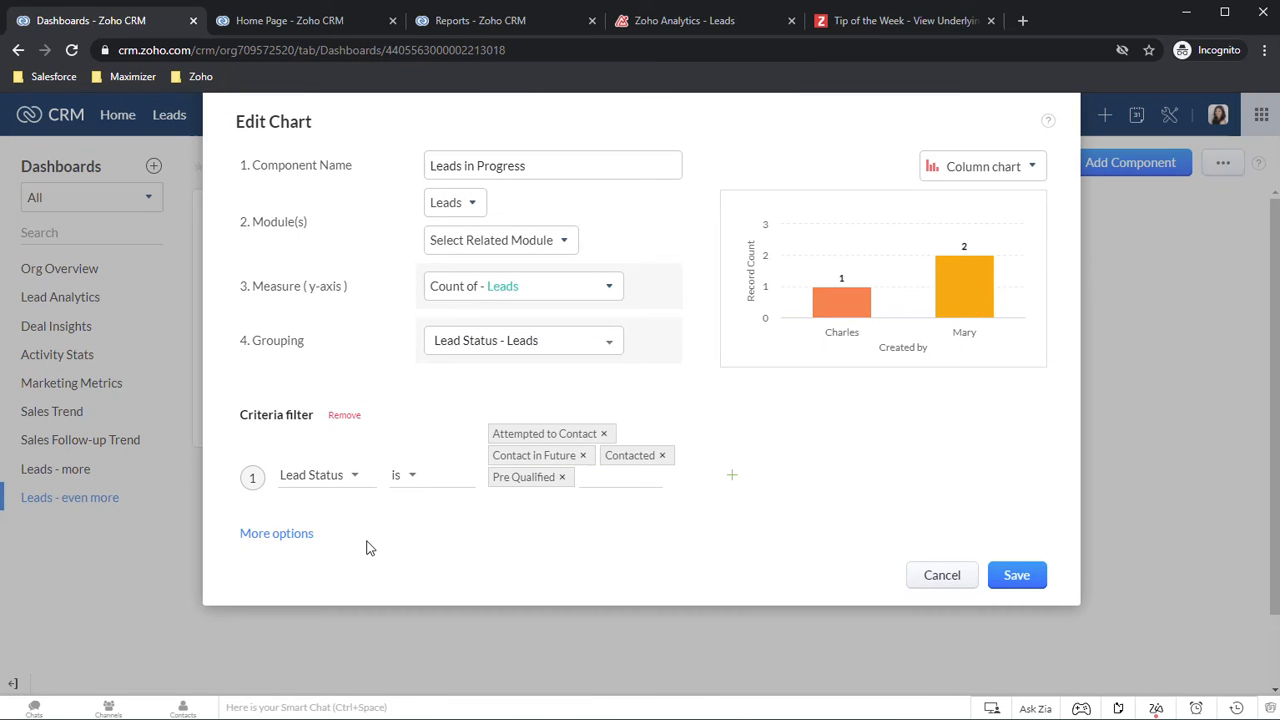
left_click(272, 533)
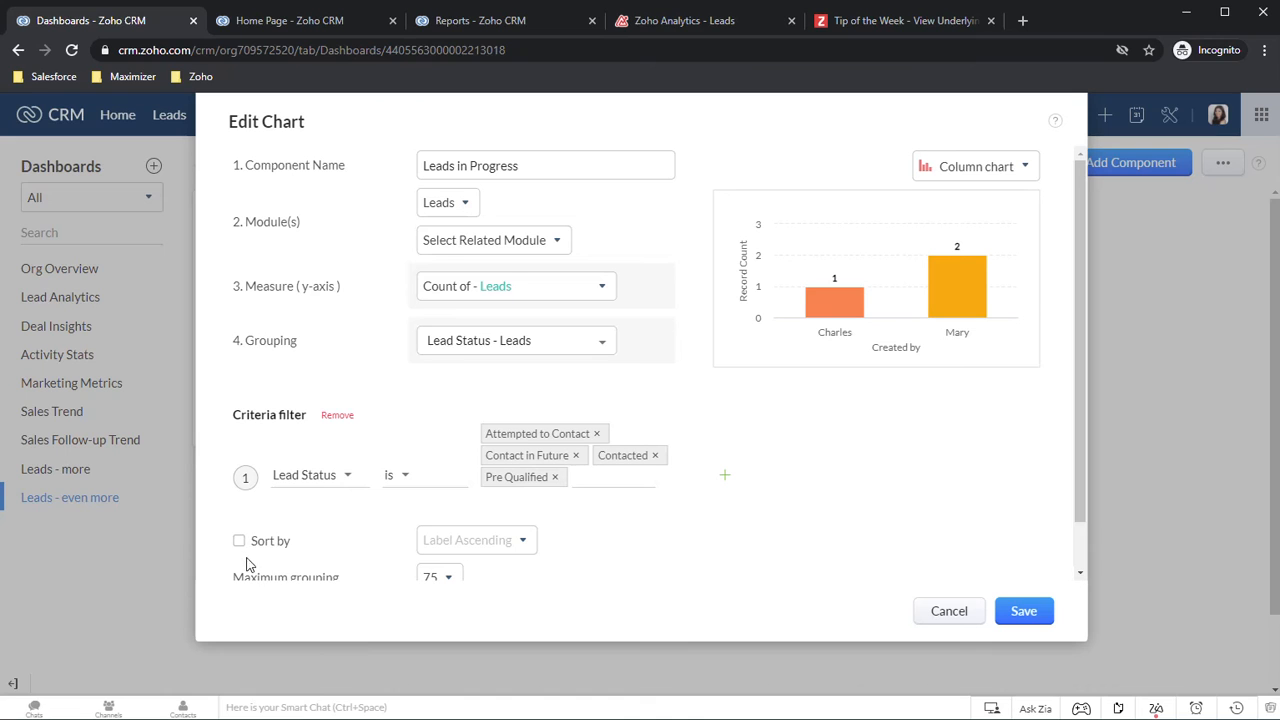
left_click(240, 543)
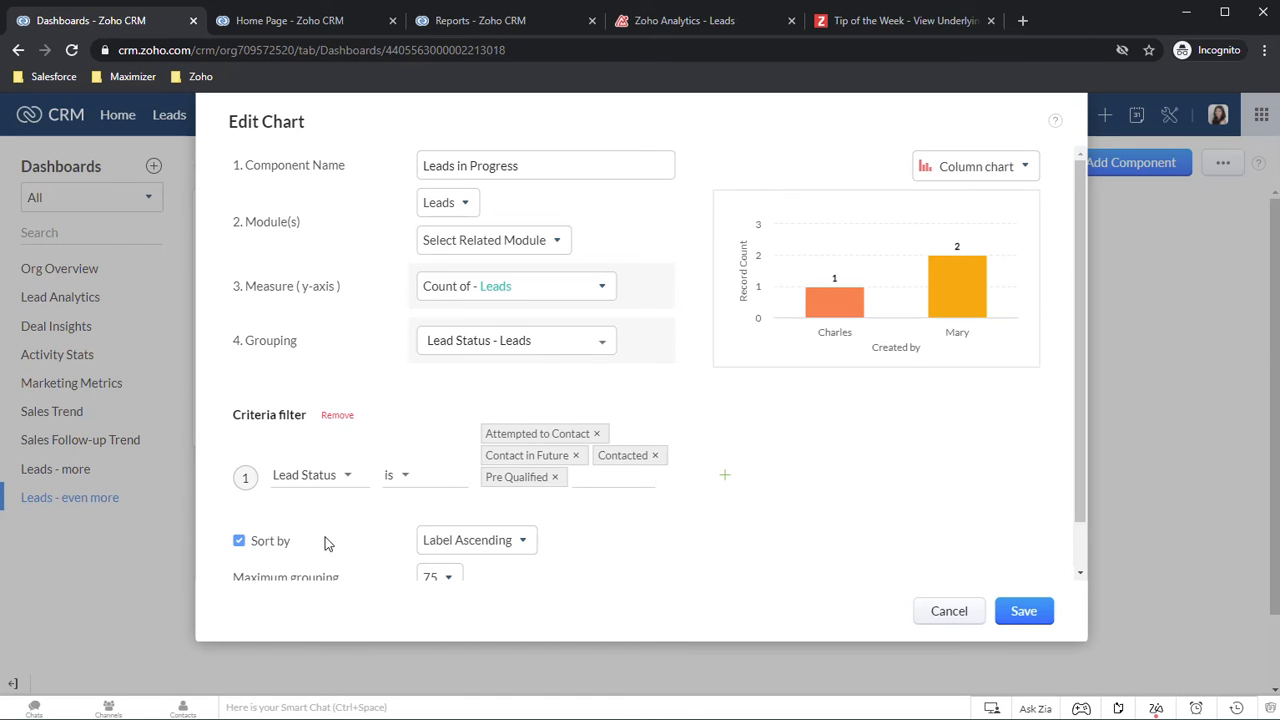
left_click(512, 541)
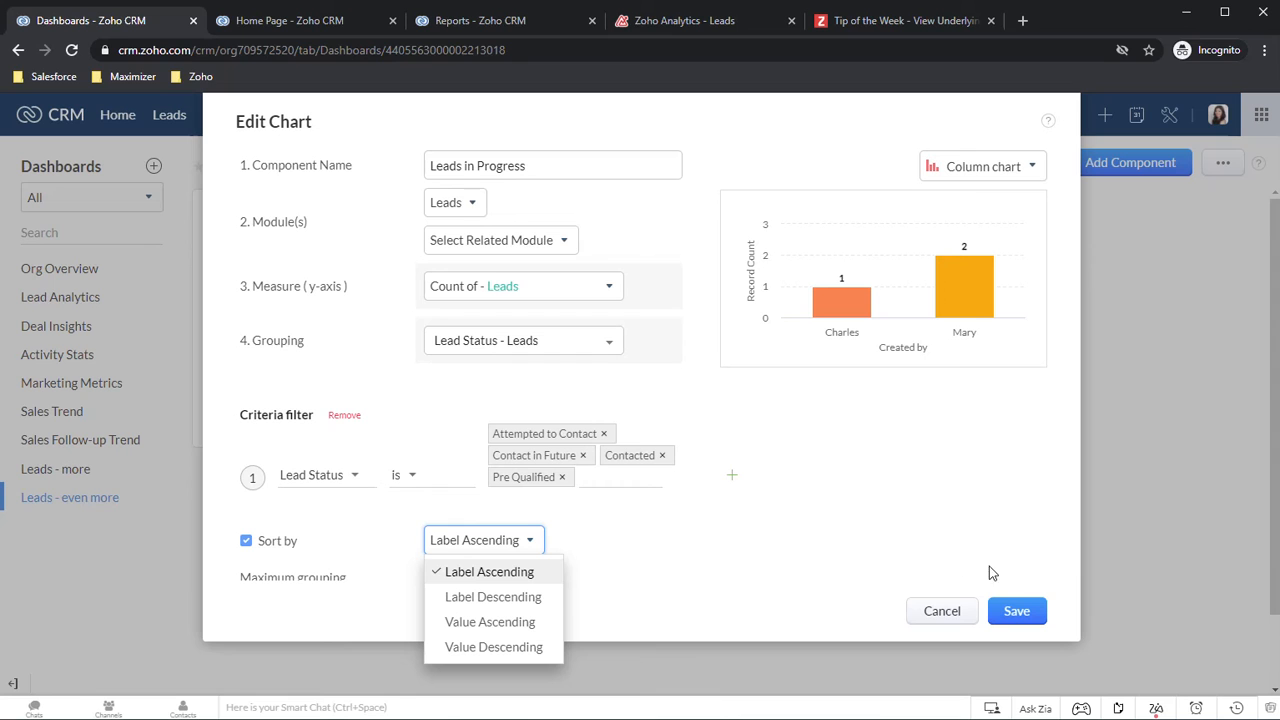
left_click(1012, 611)
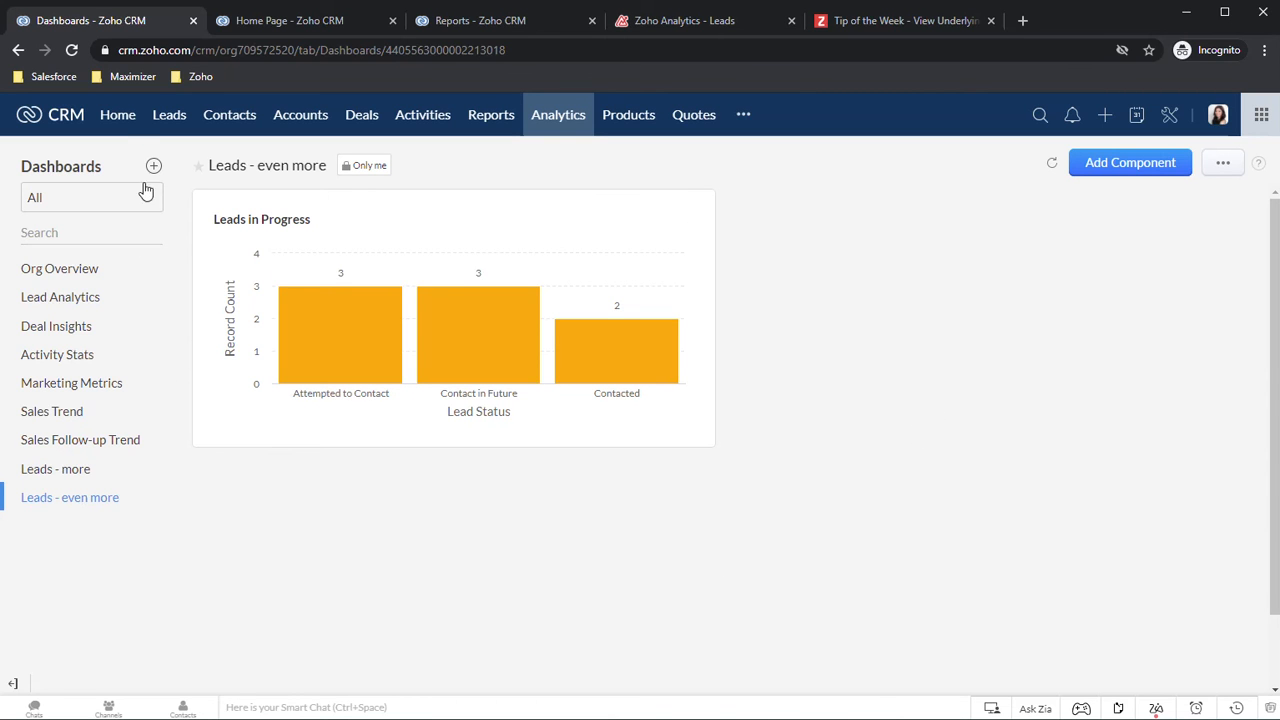
- Start adding a dashboard component to the home page, sourced from the Leads in Progress chart of the "Leads - even more" dashboard
left_click(113, 119)
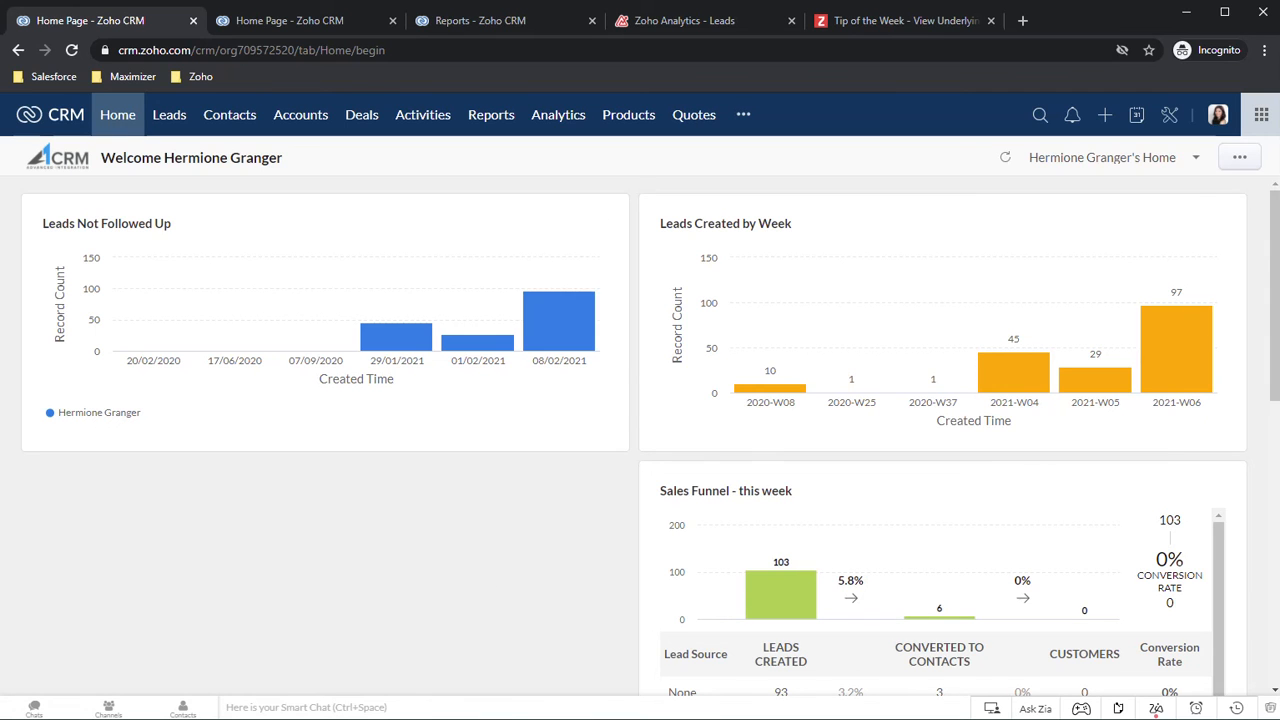
left_click(1236, 158)
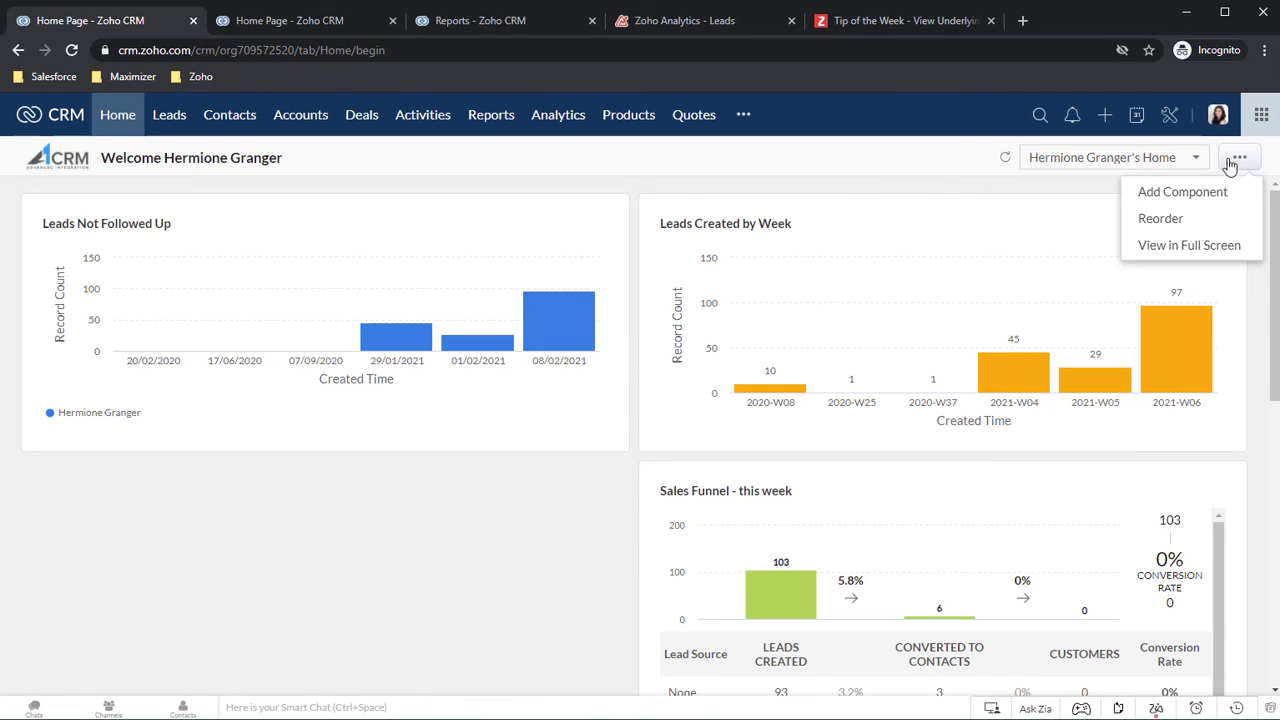
left_click(1187, 199)
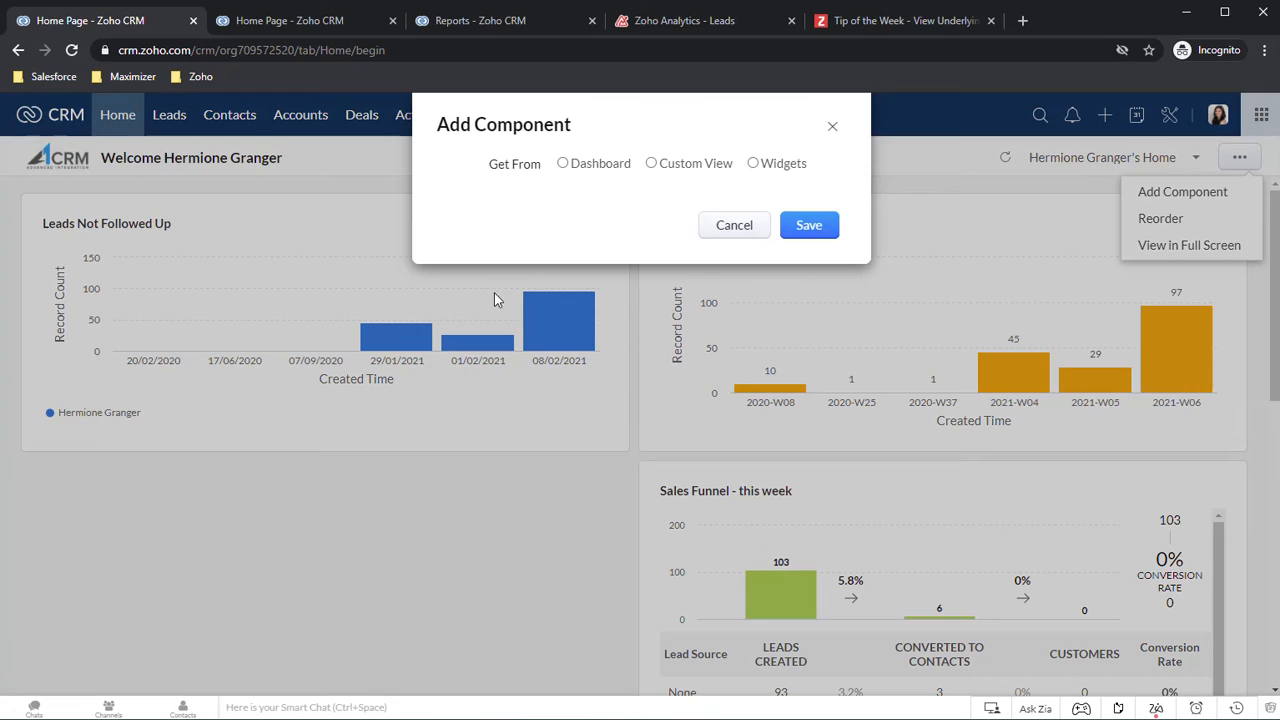
left_click(562, 163)
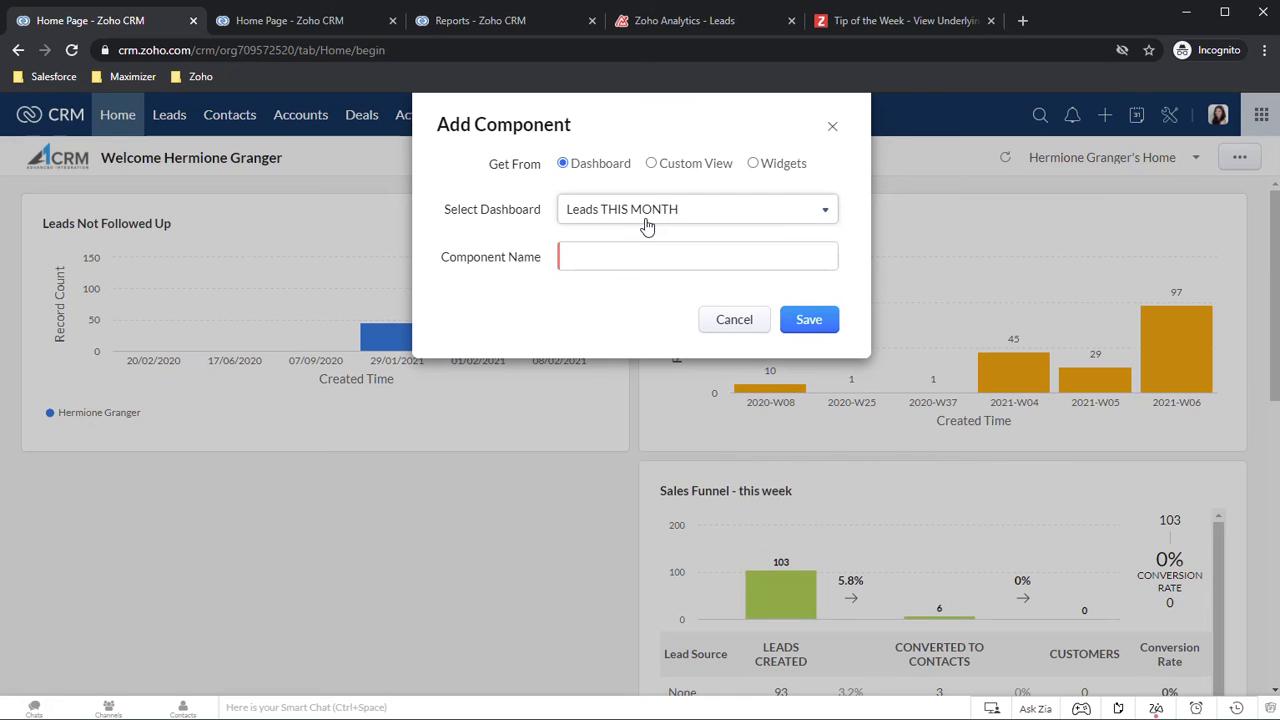
left_click(735, 212)
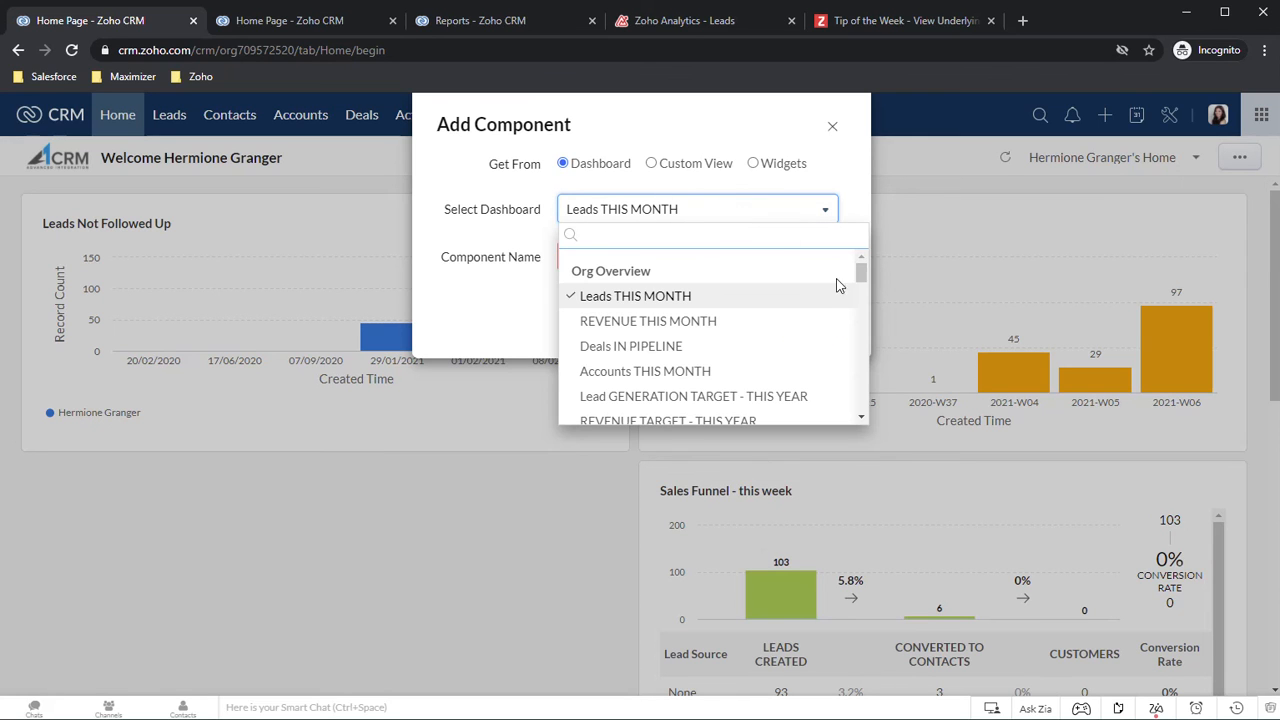
left_click_drag(865, 281, 864, 414)
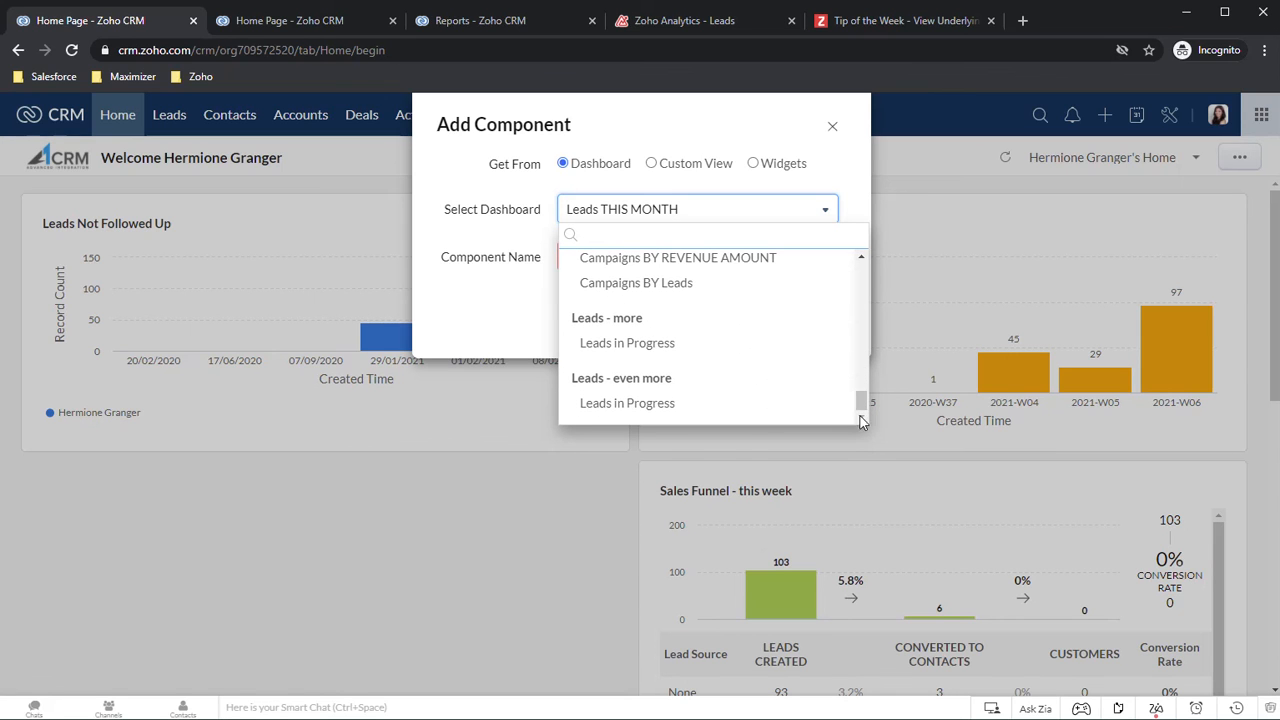
left_click(608, 406)
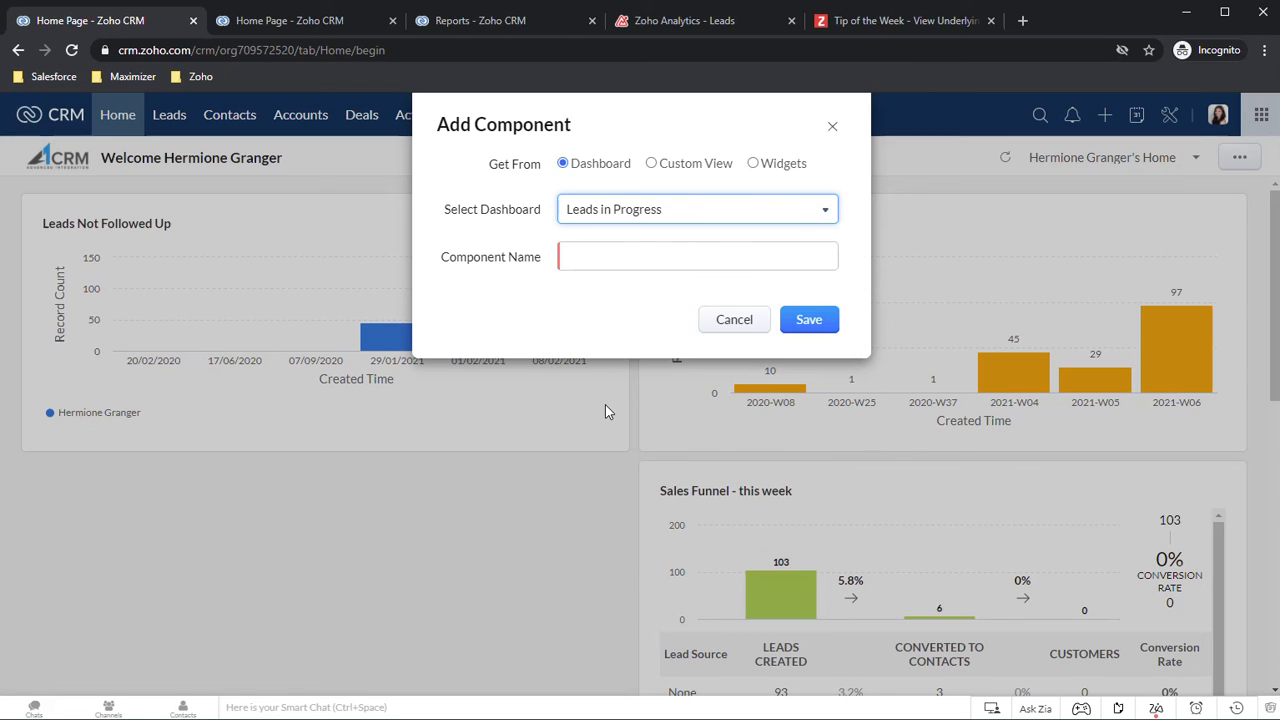
- Name the new home page component "Leads in Progress" and save it
left_click(597, 258)
type("L")
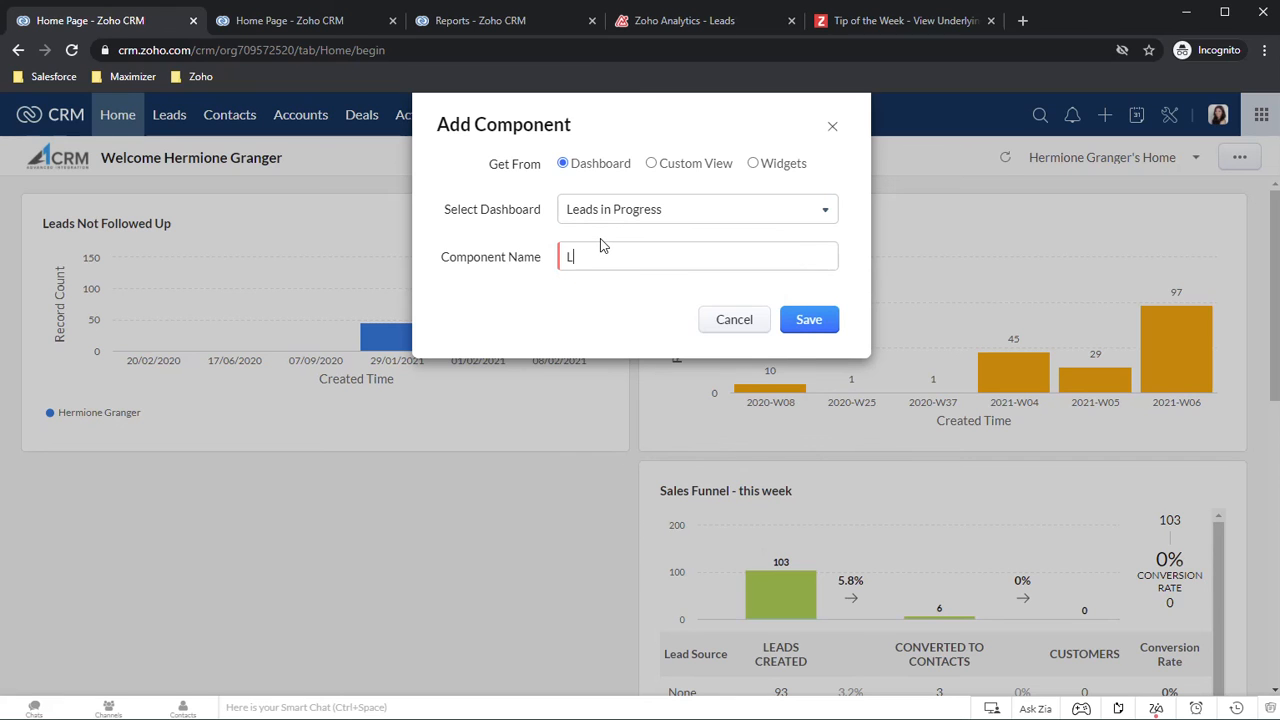
type("eads in Progress")
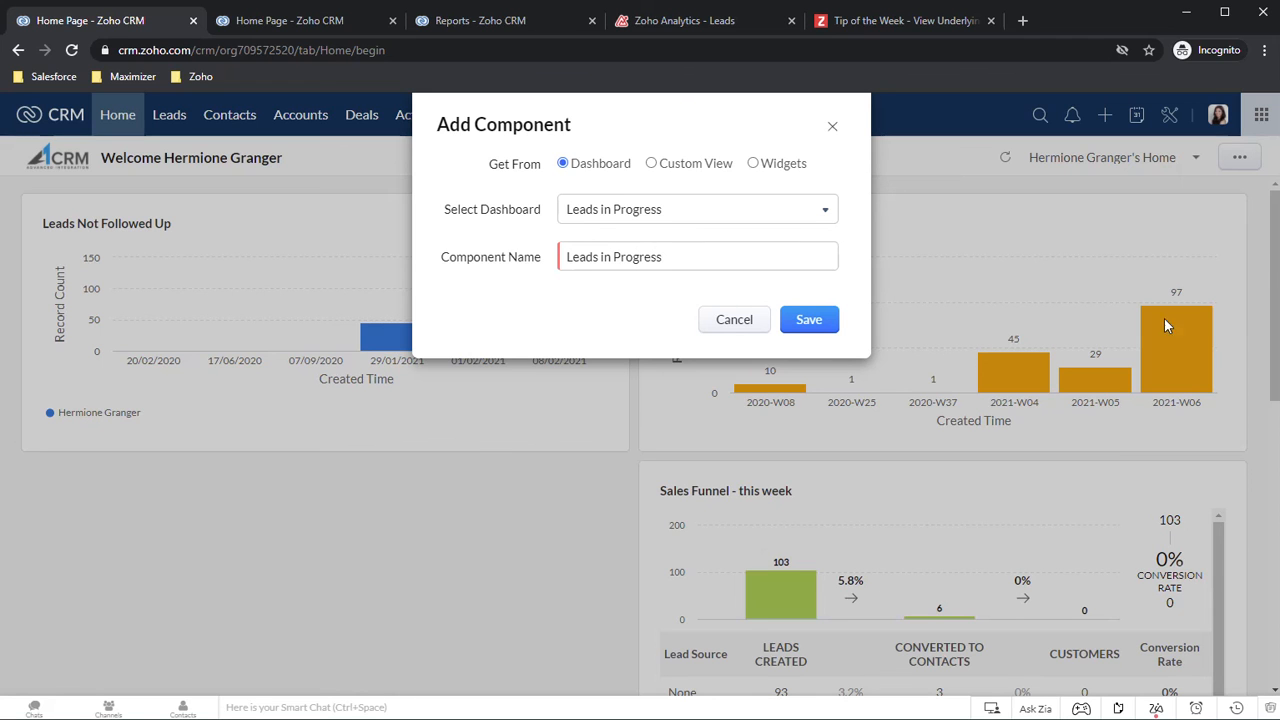
left_click(808, 322)
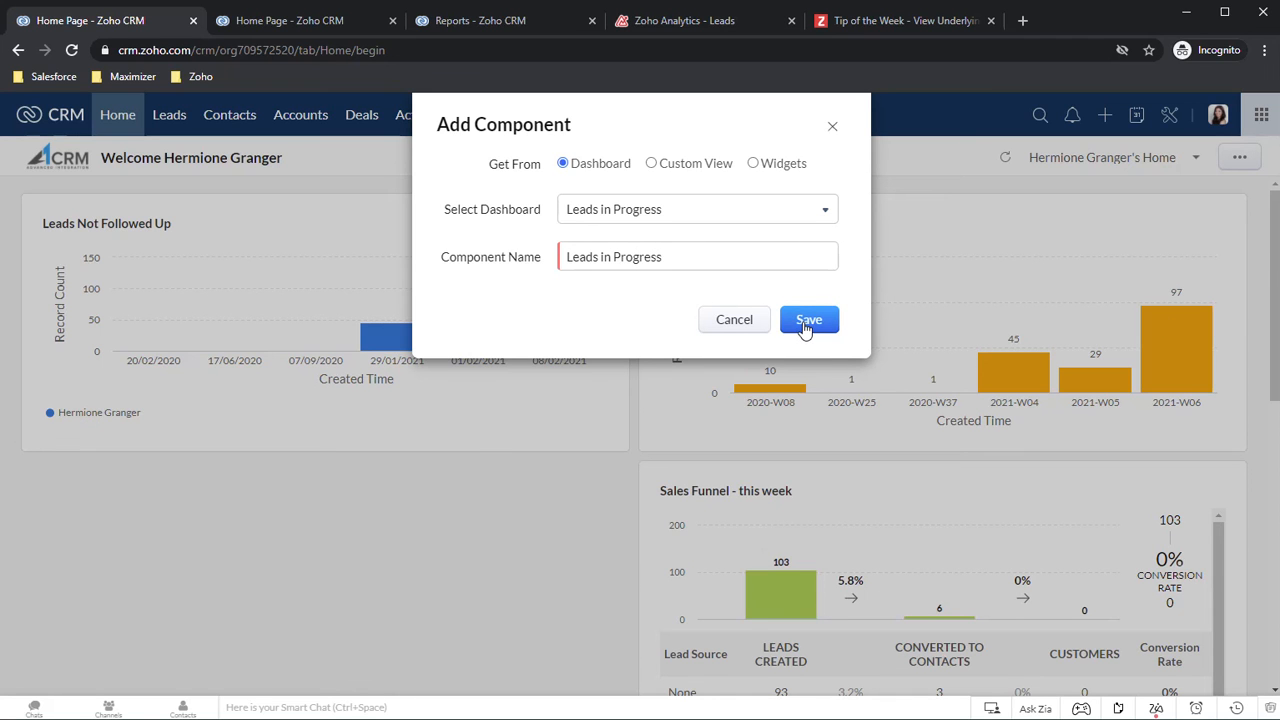
scroll(873, 270, "down", 1)
scroll(873, 270, "down", 3)
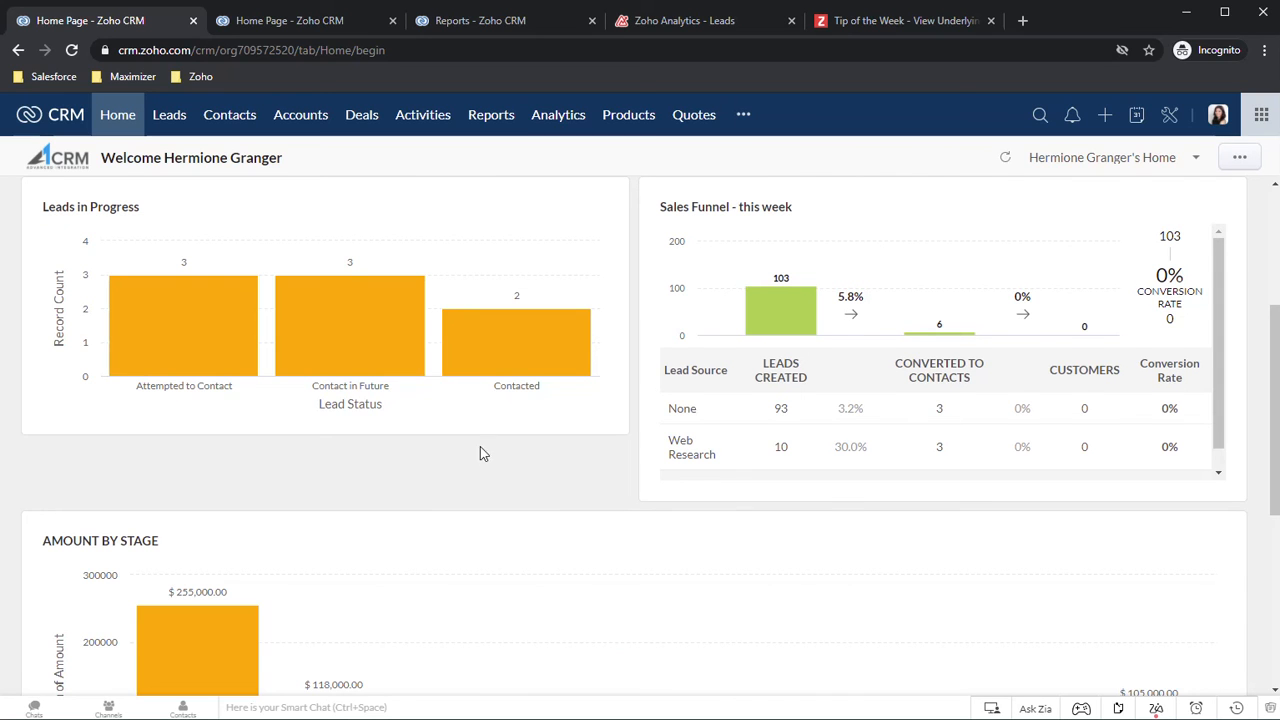
scroll(480, 446, "up", 3)
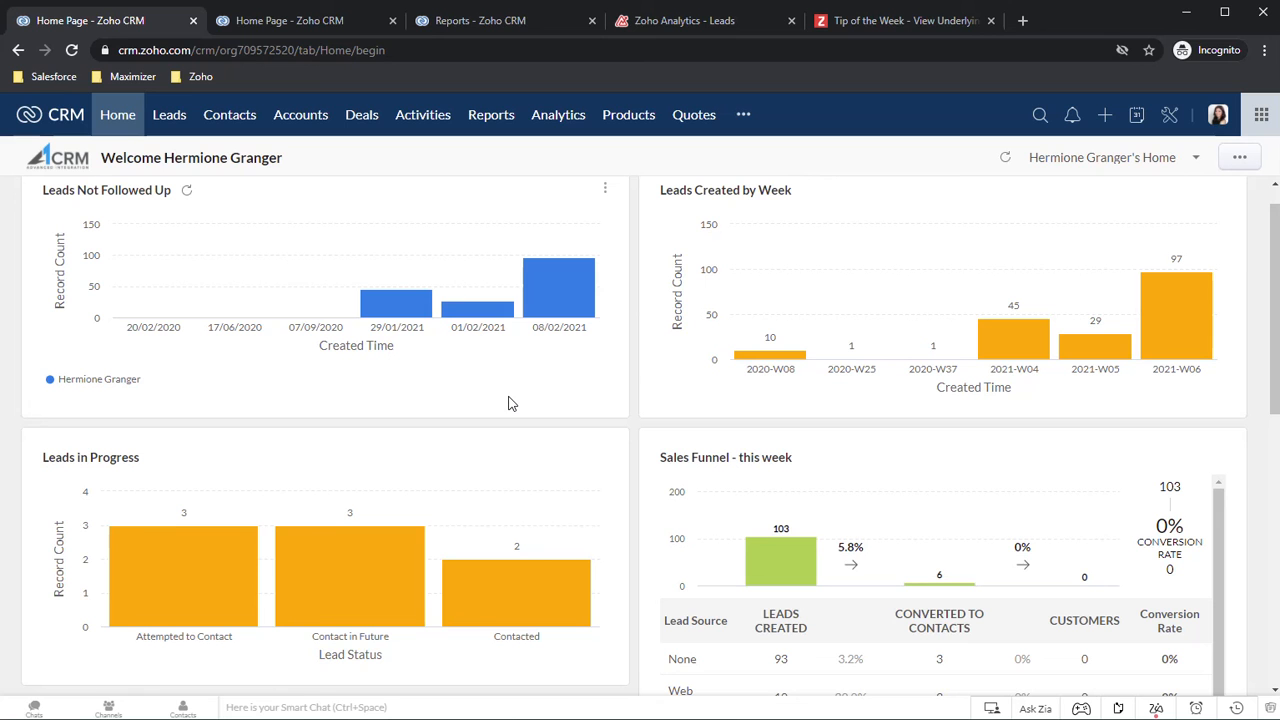
mouse_move(478, 308)
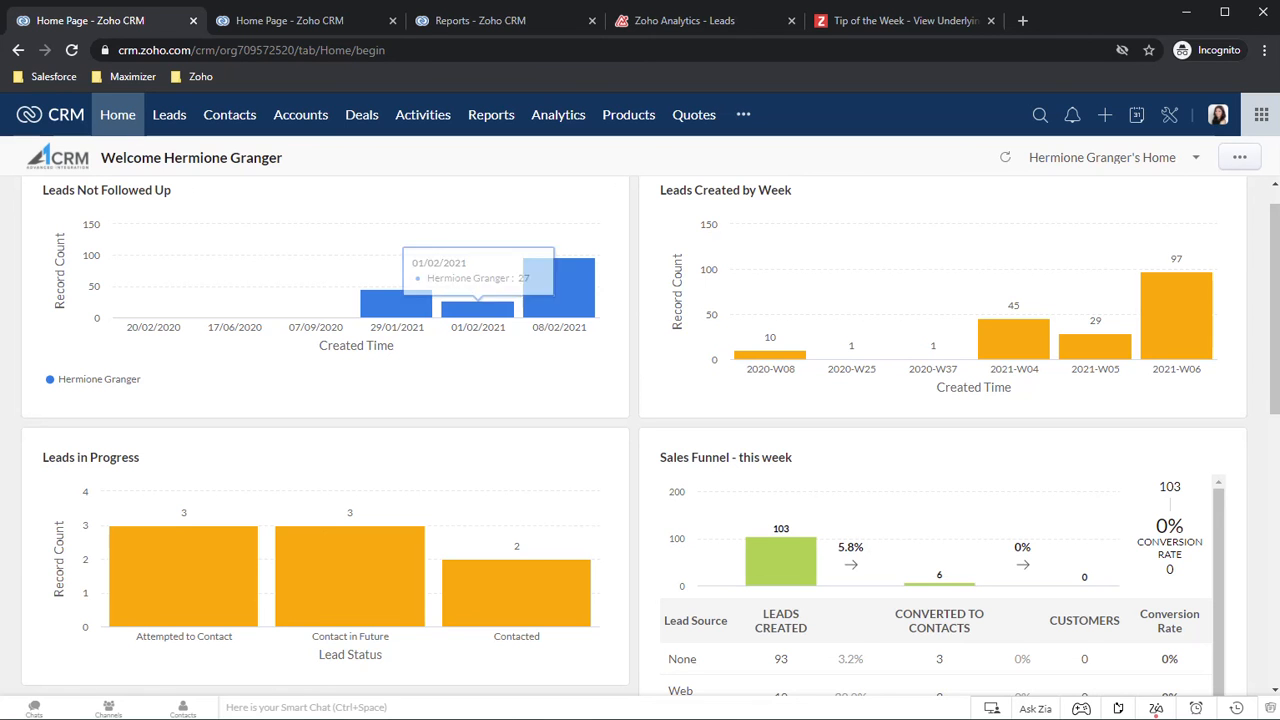